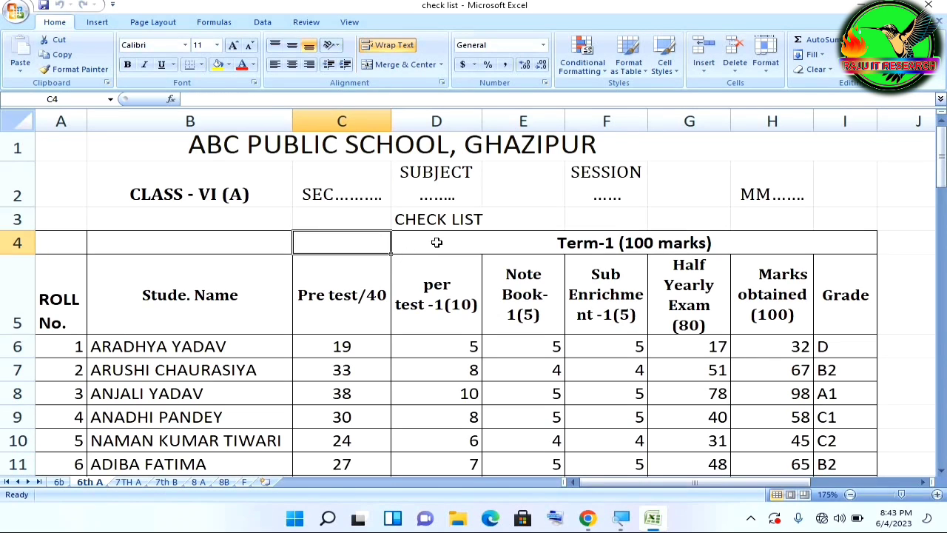
Step: Examine the Term-1 block and the first student's component marks, total and grade formula in row 6
left_click(437, 243)
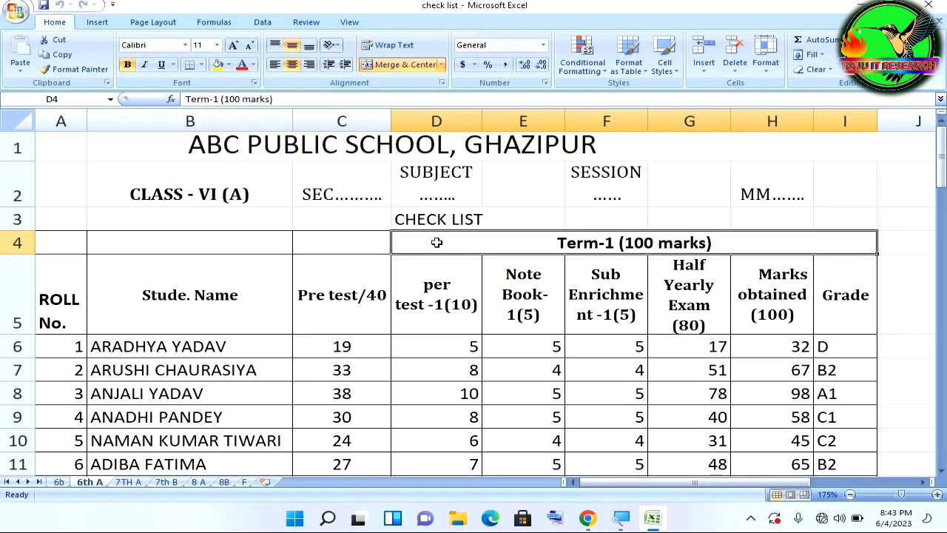
scroll(435, 243, "down", 3)
scroll(435, 243, "up", 3)
scroll(435, 293, "down", 3)
scroll(433, 294, "up", 3)
left_click(694, 348)
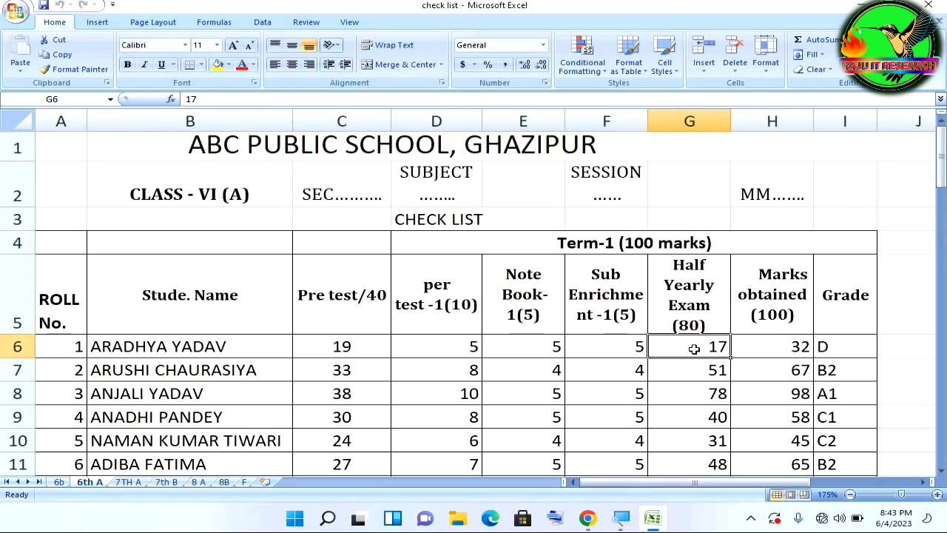
left_click(798, 352)
left_click(832, 353)
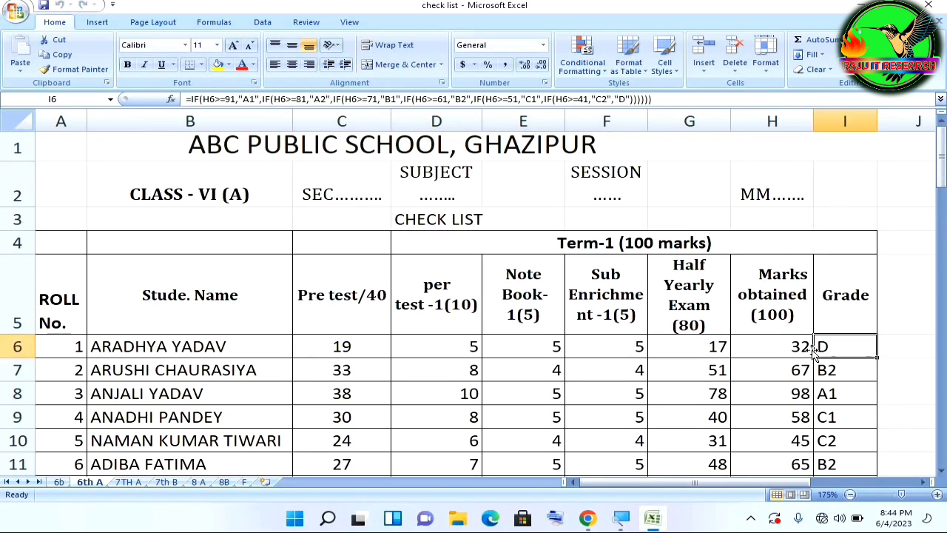
left_click(624, 352)
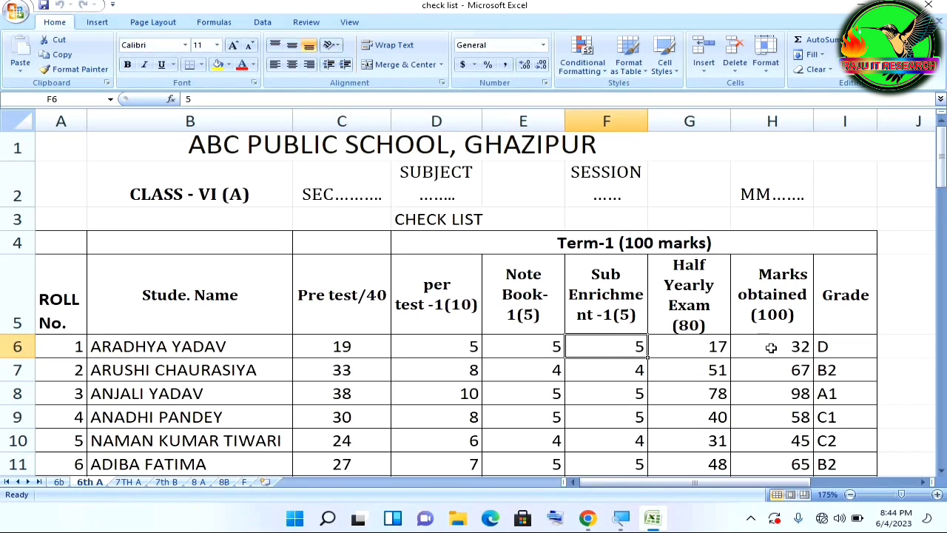
left_click(429, 348)
left_click(359, 347)
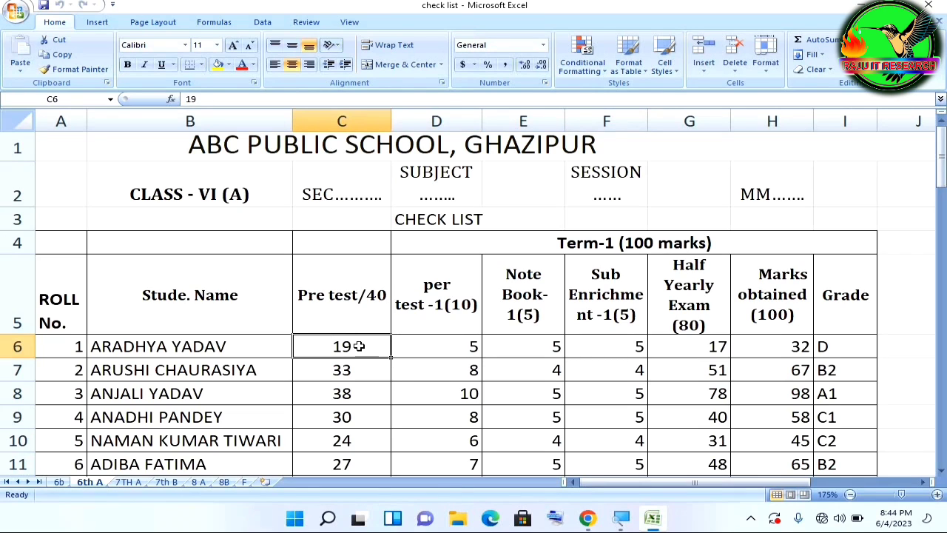
Step: Review the school title and class cells, plus the first student's periodic test formula, half-yearly mark and grade formula
left_click(319, 179)
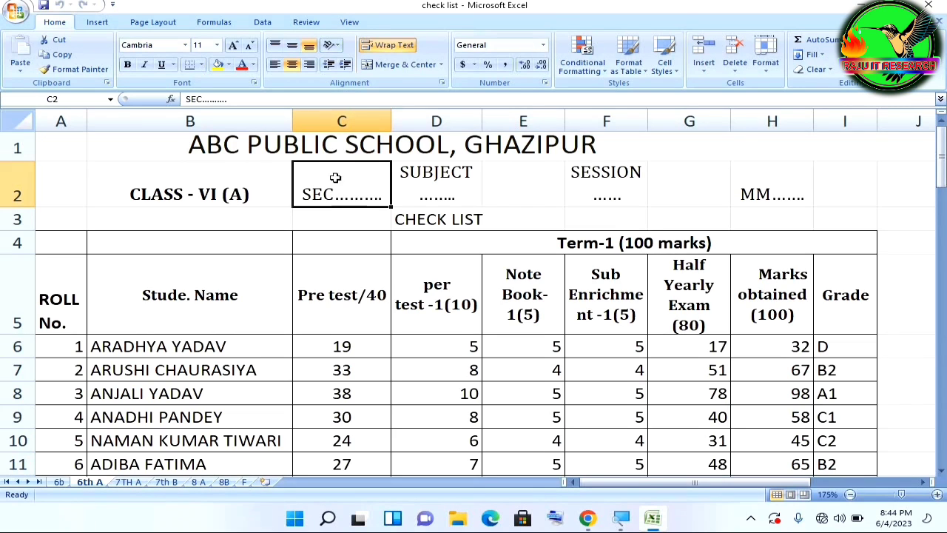
left_click(330, 149)
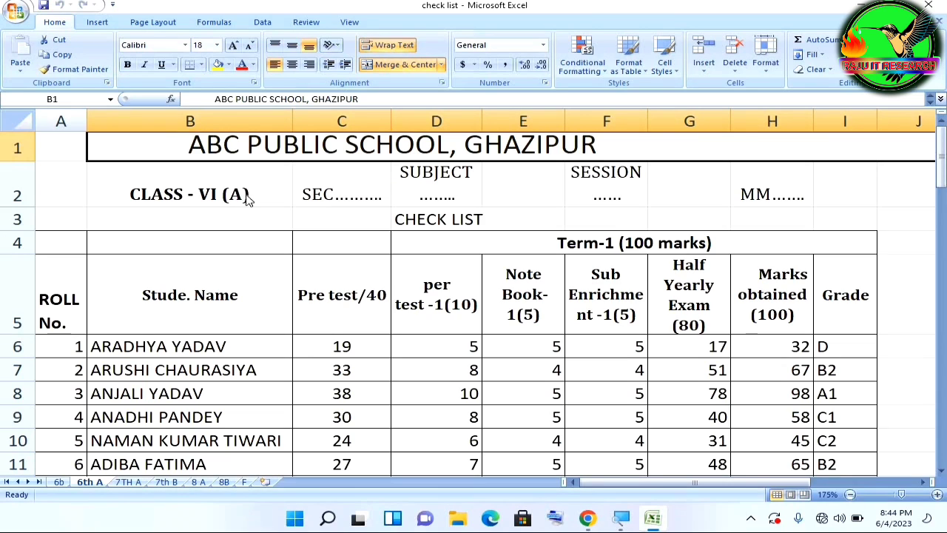
left_click(394, 219)
left_click(265, 195)
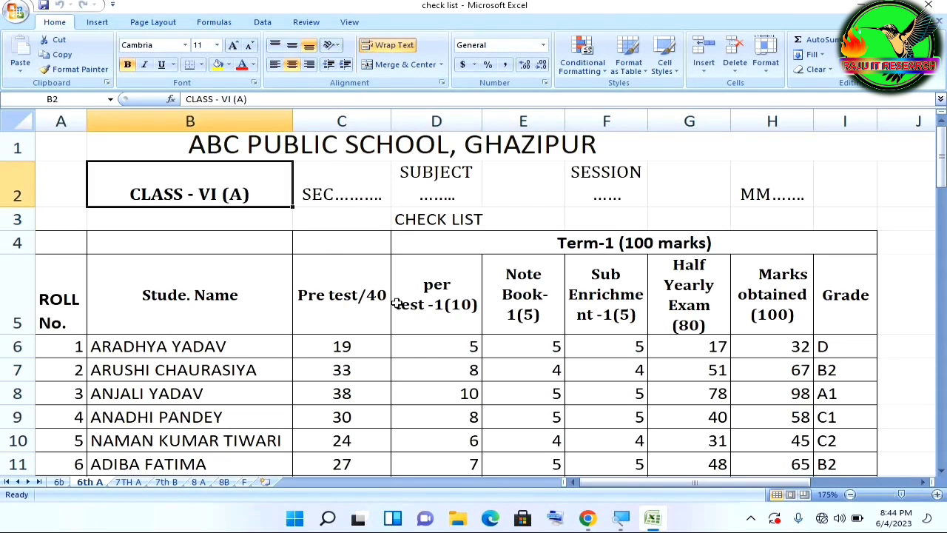
left_click(457, 344)
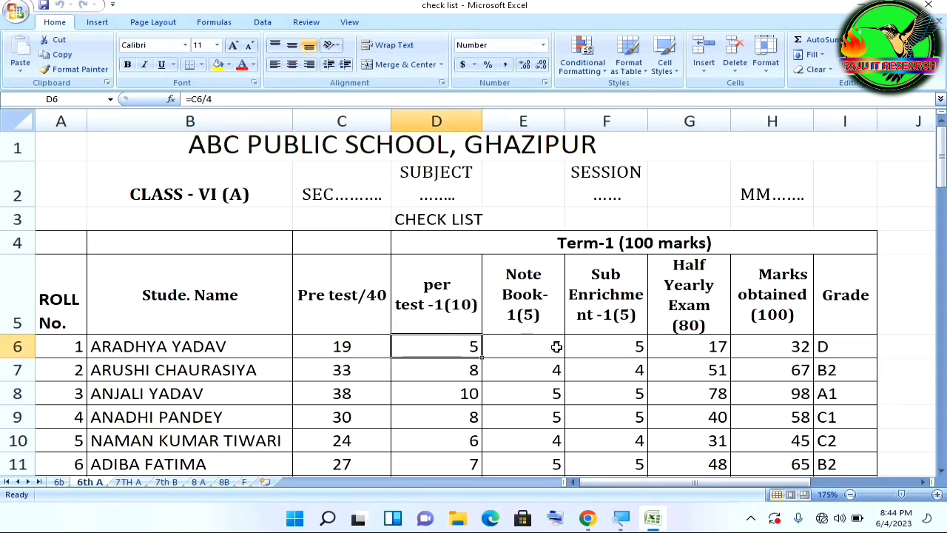
left_click(695, 355)
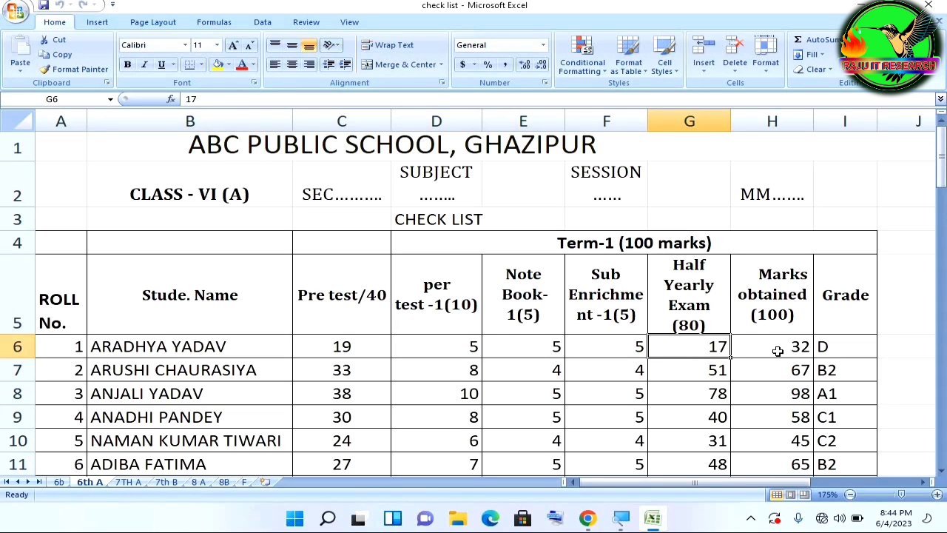
left_click(825, 348)
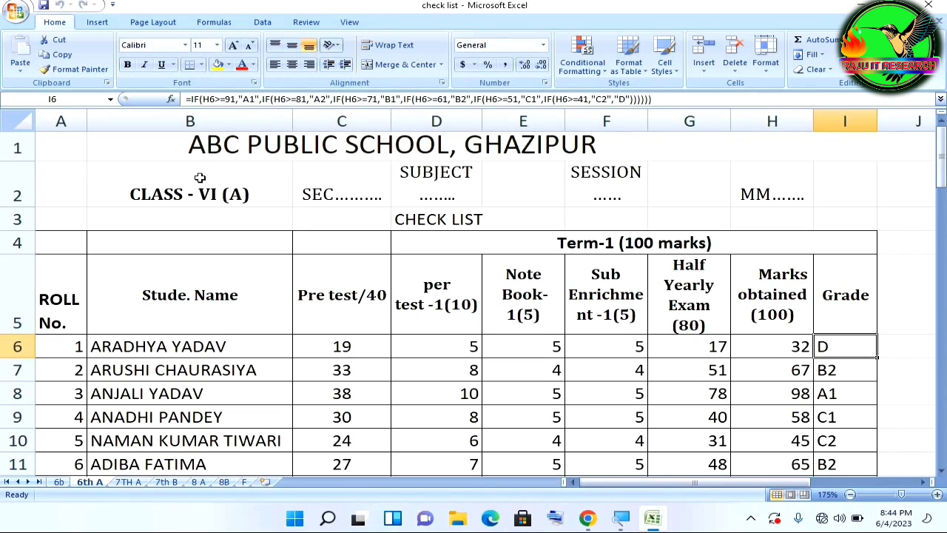
Step: Examine the sheet's heading cells: school name, class, section, subject, session, MM and the CHECK LIST title
left_click(197, 148)
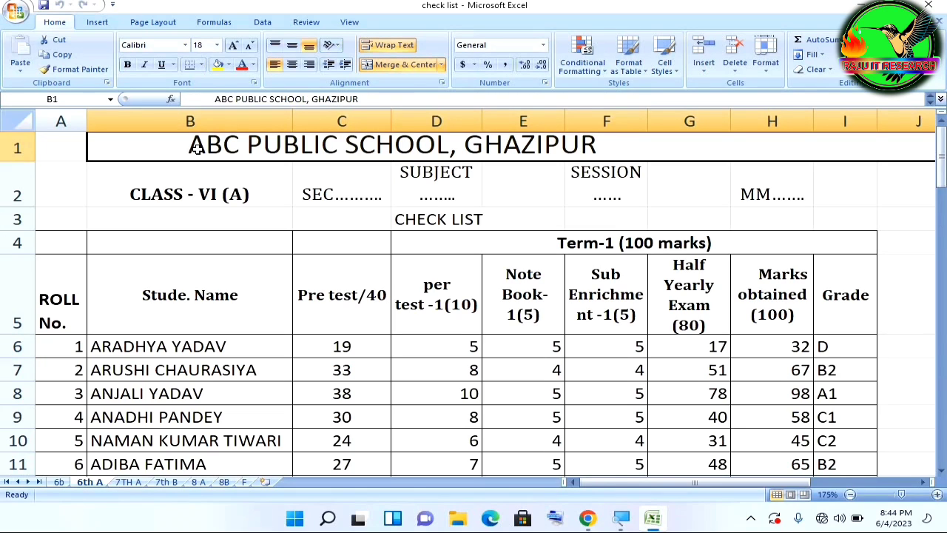
left_click(188, 196)
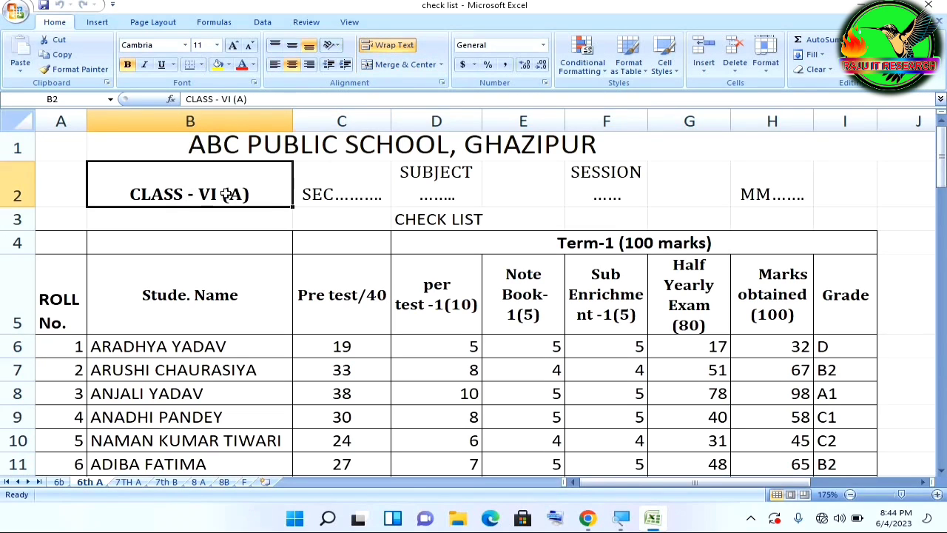
left_click(327, 198)
left_click(439, 190)
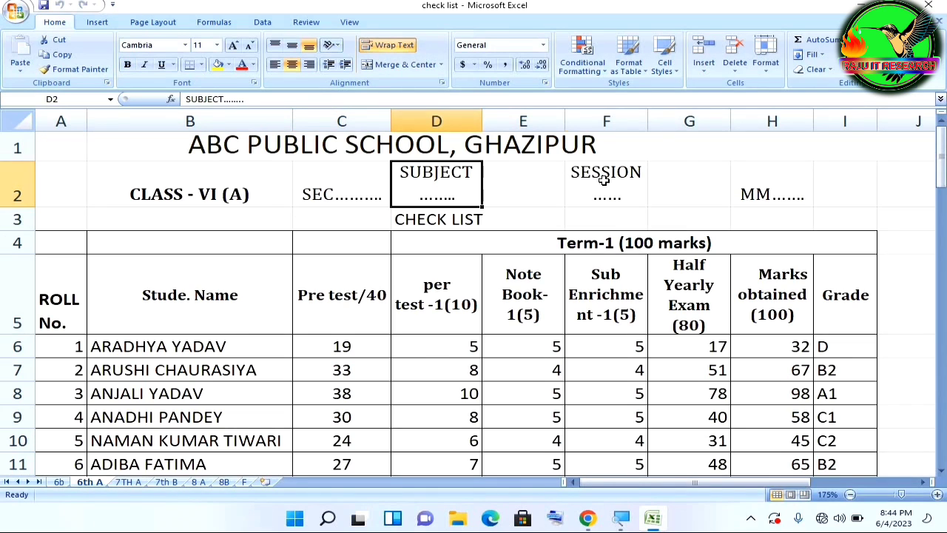
left_click(605, 180)
left_click(772, 196)
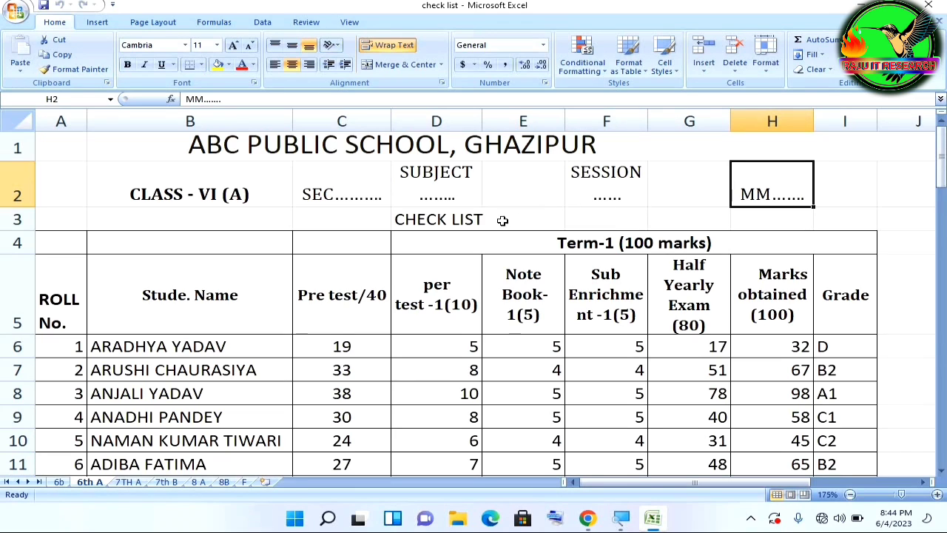
left_click(429, 220)
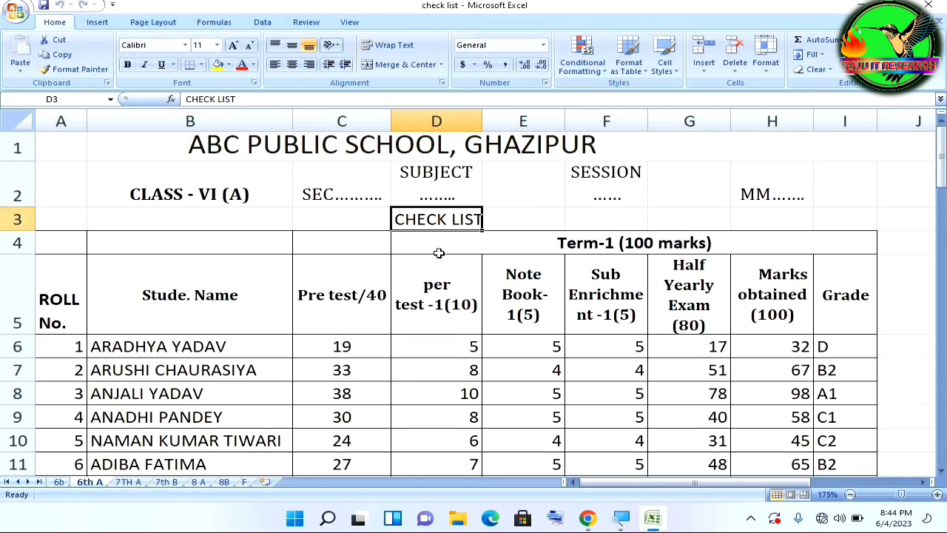
Step: Review the Term-1 heading, the Marks obtained, Roll No., student name and Pre test/40 columns, and the list of students
left_click(553, 245)
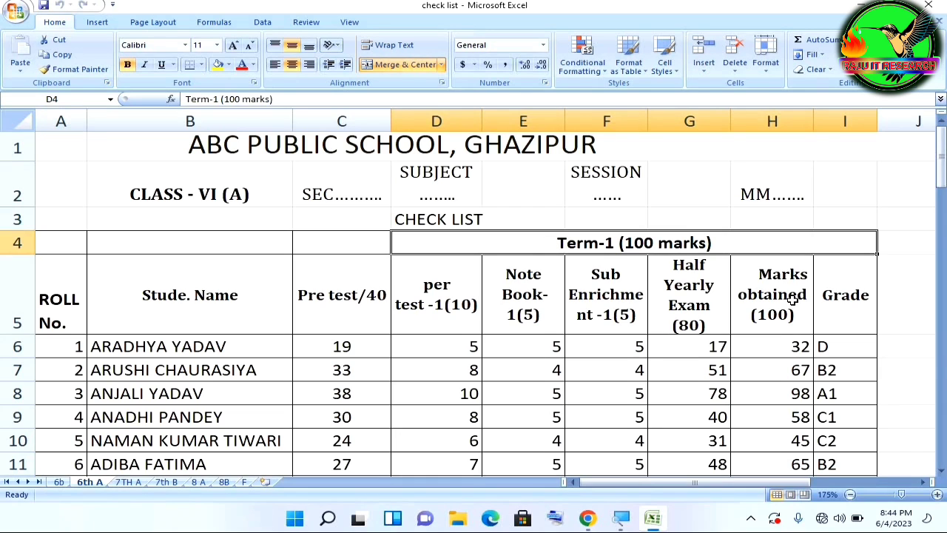
left_click(770, 296)
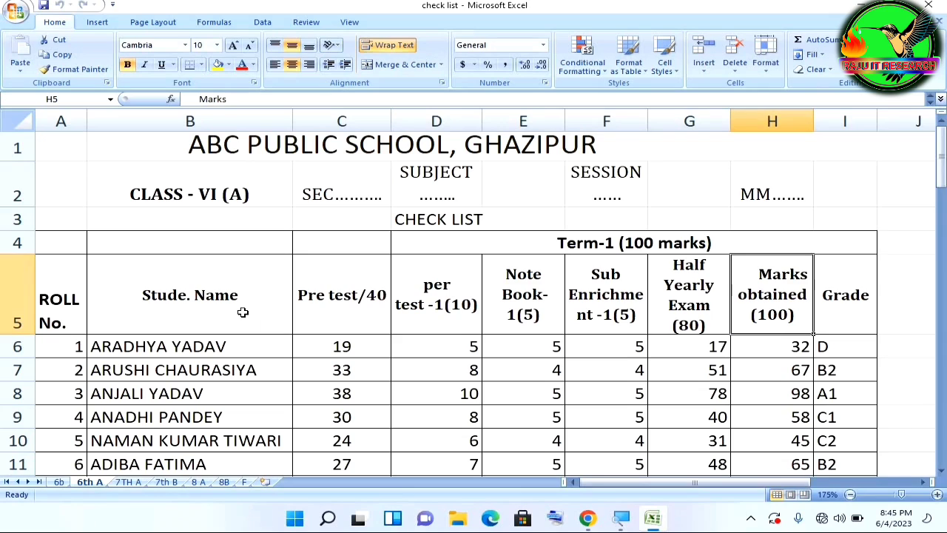
left_click(55, 290)
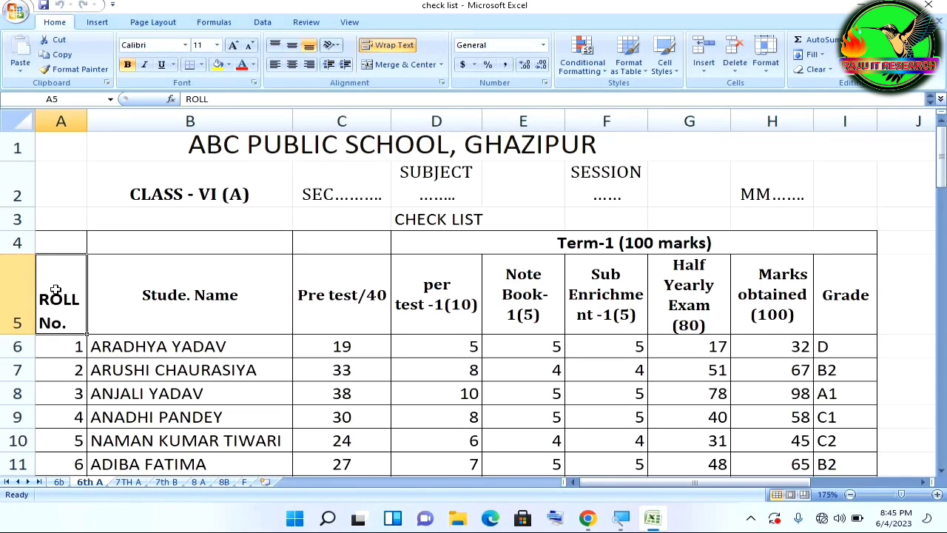
scroll(67, 358, "down", 13)
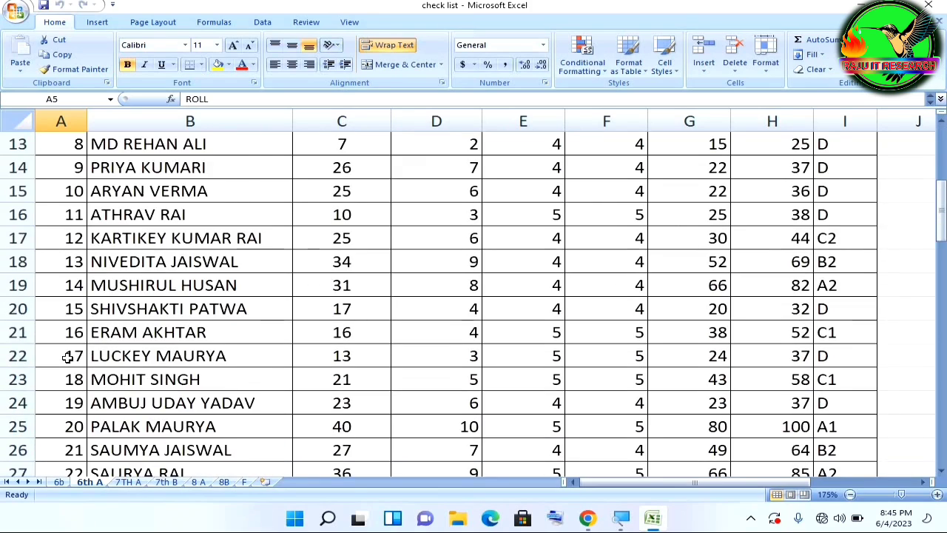
scroll(67, 355, "up", 4)
scroll(62, 342, "up", 9)
left_click(193, 306)
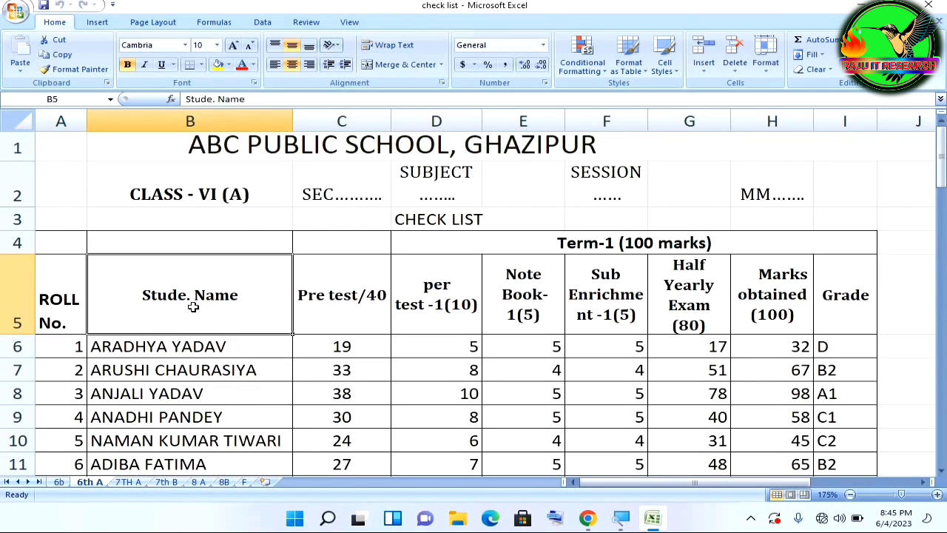
scroll(193, 306, "down", 1)
left_click(330, 223)
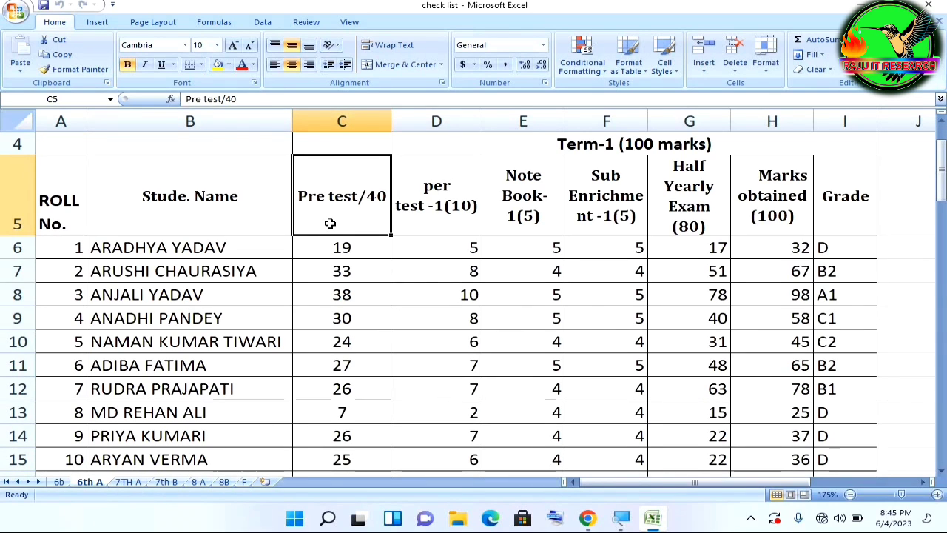
scroll(330, 224, "up", 1)
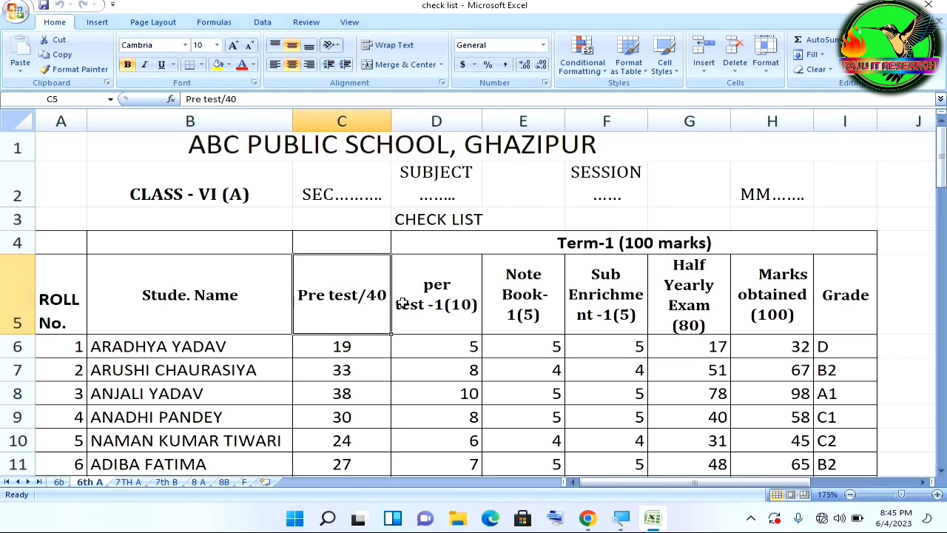
Step: Examine the periodic test, Note Book, Sub Enrichment and Half Yearly Exam headings, and compare the first student's pre-test and periodic test marks
left_click(439, 303)
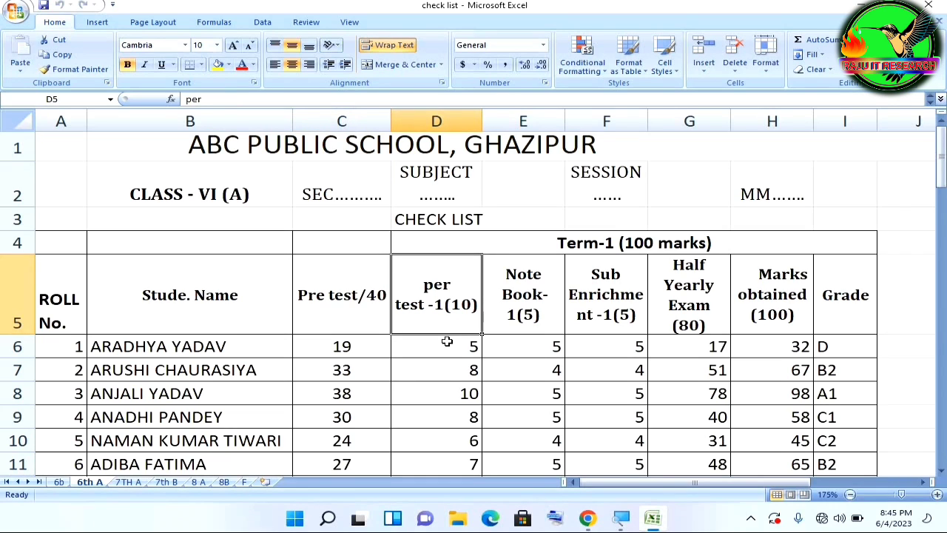
left_click(377, 345)
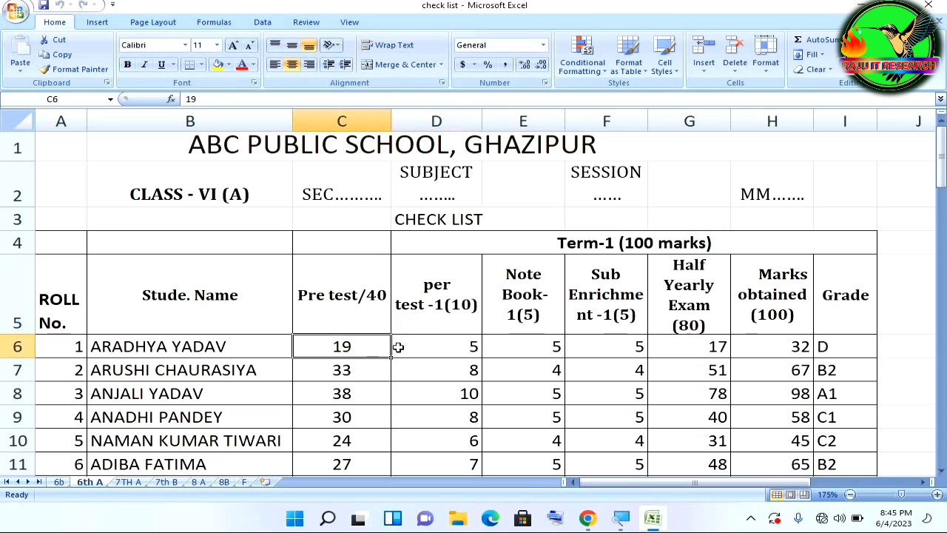
left_click(436, 346)
left_click(457, 306)
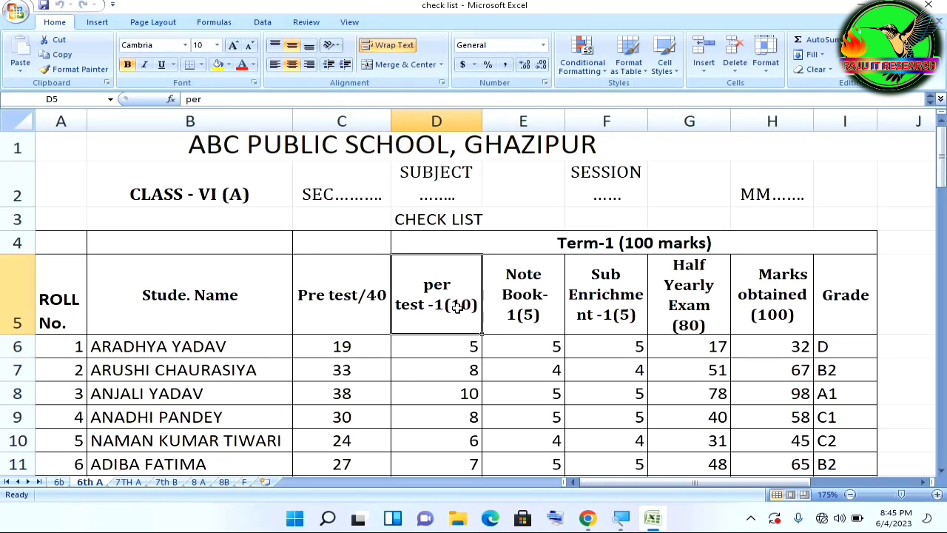
left_click(530, 320)
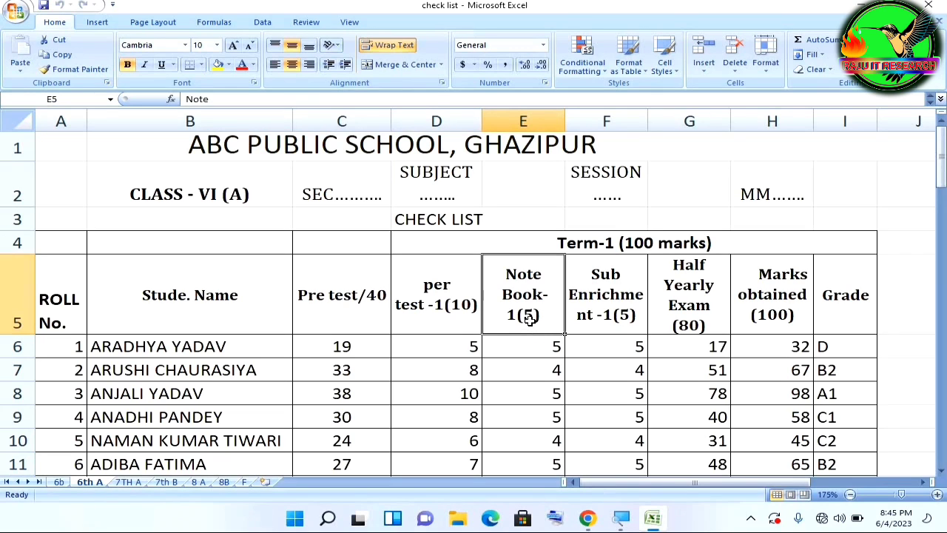
left_click(617, 325)
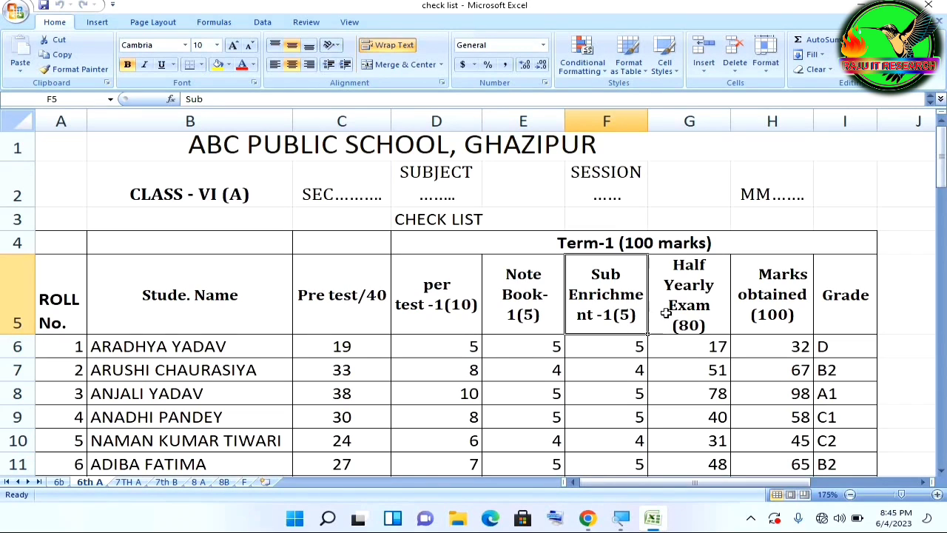
left_click(686, 309)
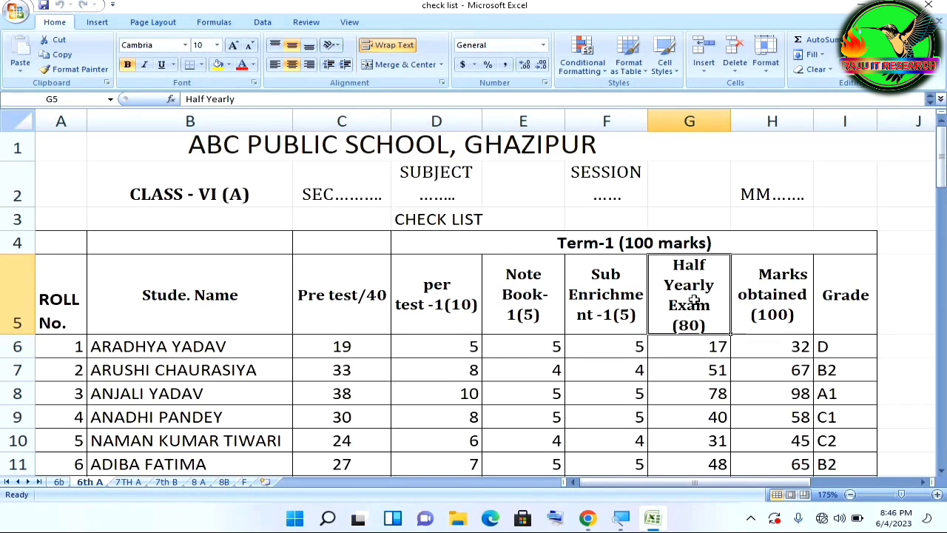
left_click(358, 345)
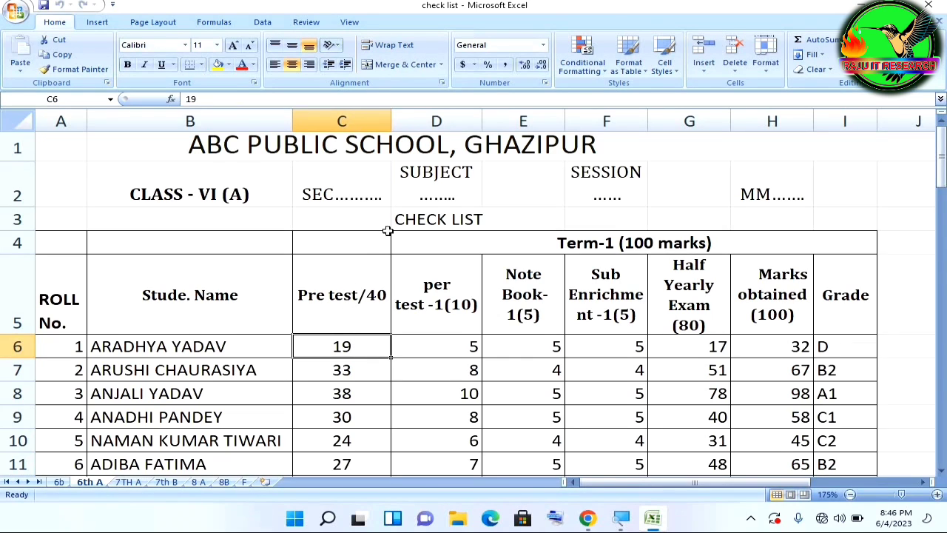
Step: Append HINDI after the dotted SUBJECT label in cell D2, and select the first student's Pre test mark
left_click(420, 200)
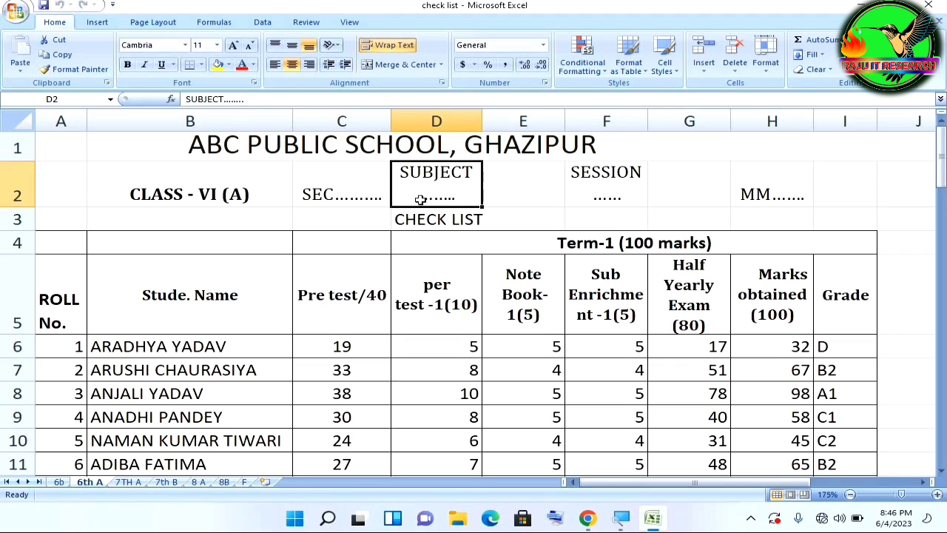
key("F2")
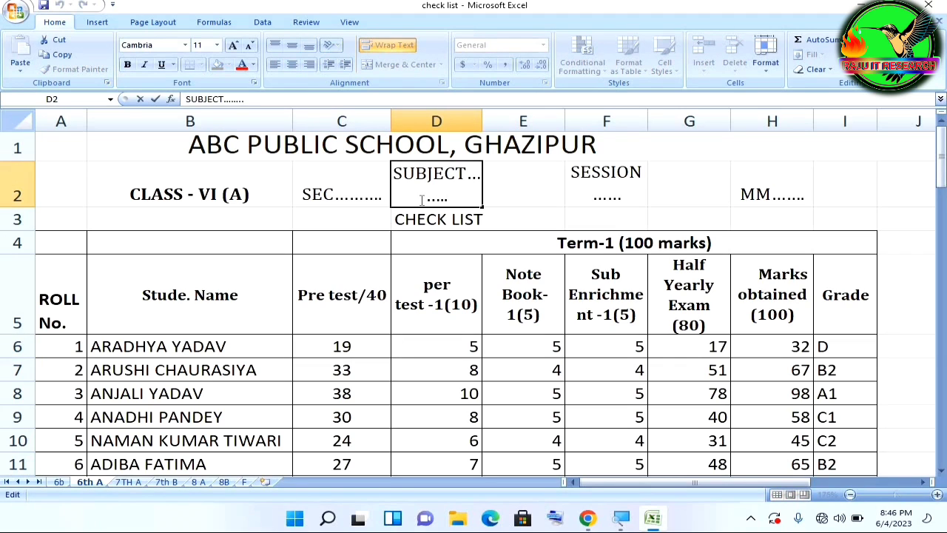
type("HINDI")
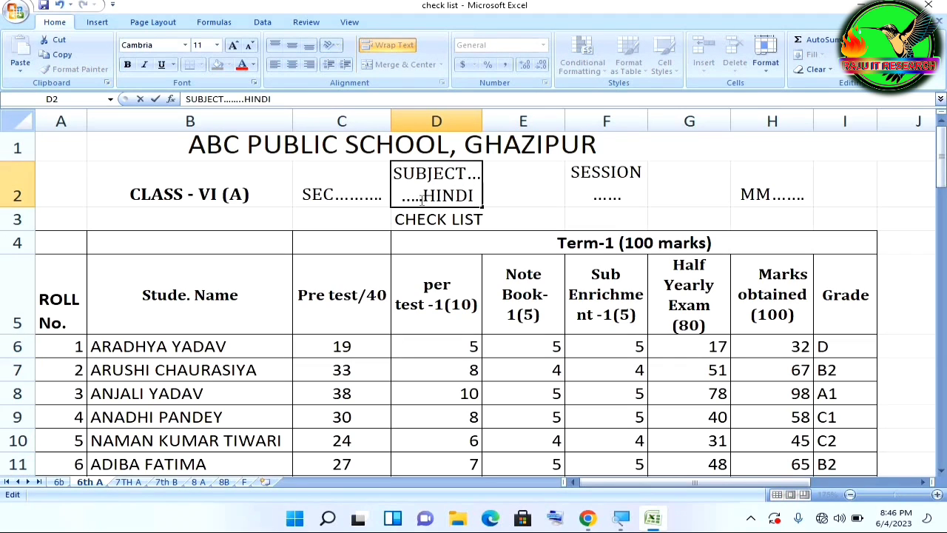
left_click(337, 345)
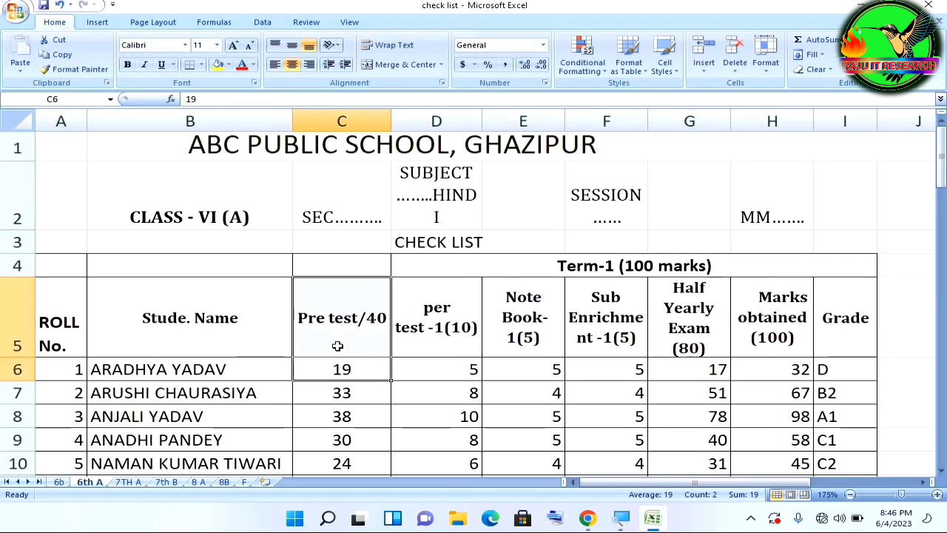
left_click(349, 369)
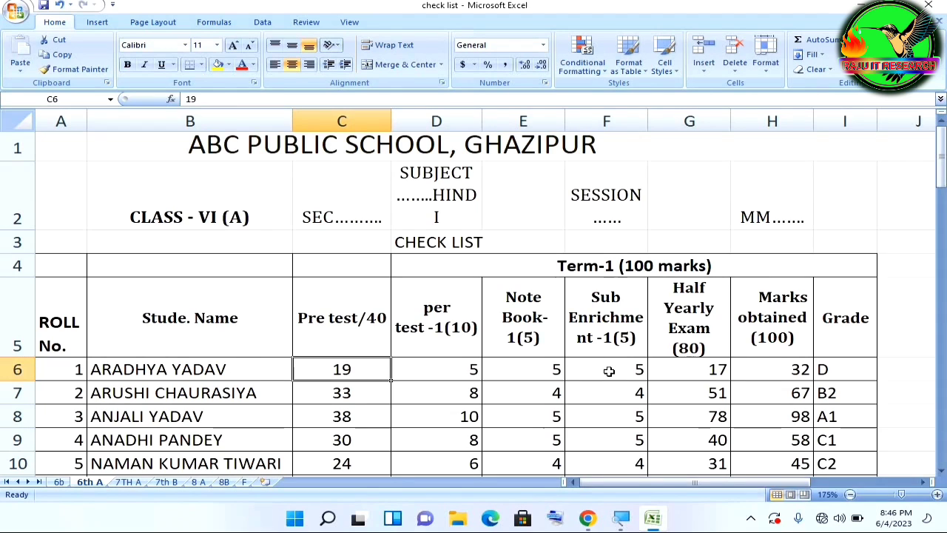
Step: Check the first student's grade and total formulas, and clear the Marks obtained column for all students below row 6
left_click(825, 372)
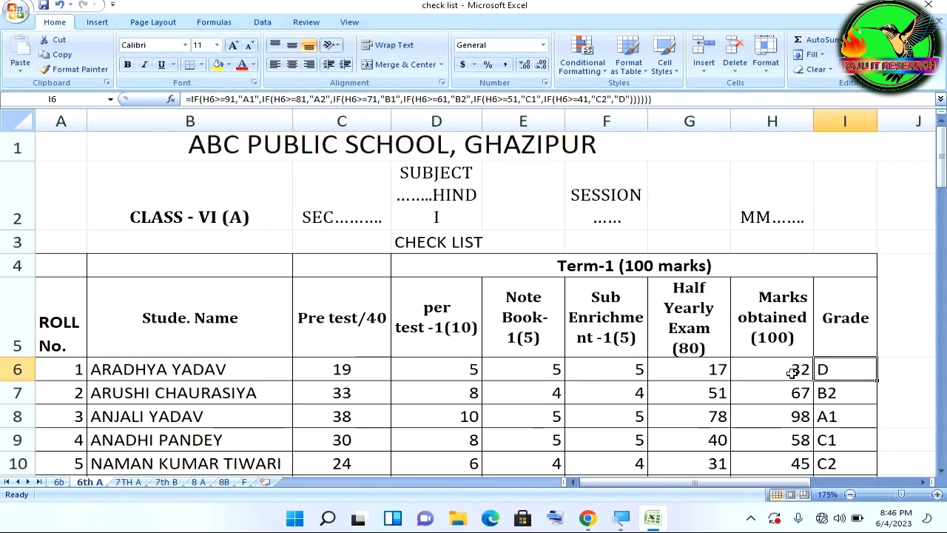
left_click(785, 370)
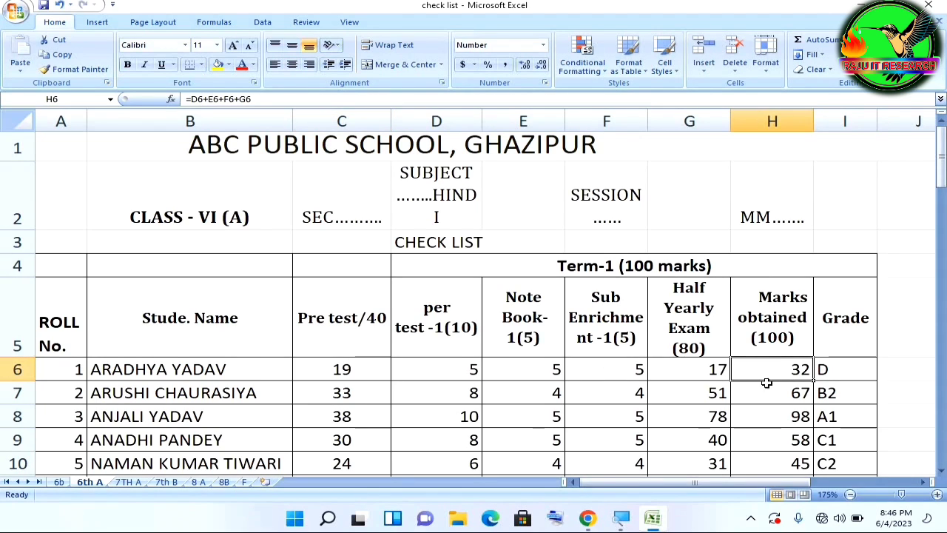
left_click_drag(772, 392, 777, 518)
key("Delete")
scroll(851, 356, "up", 10)
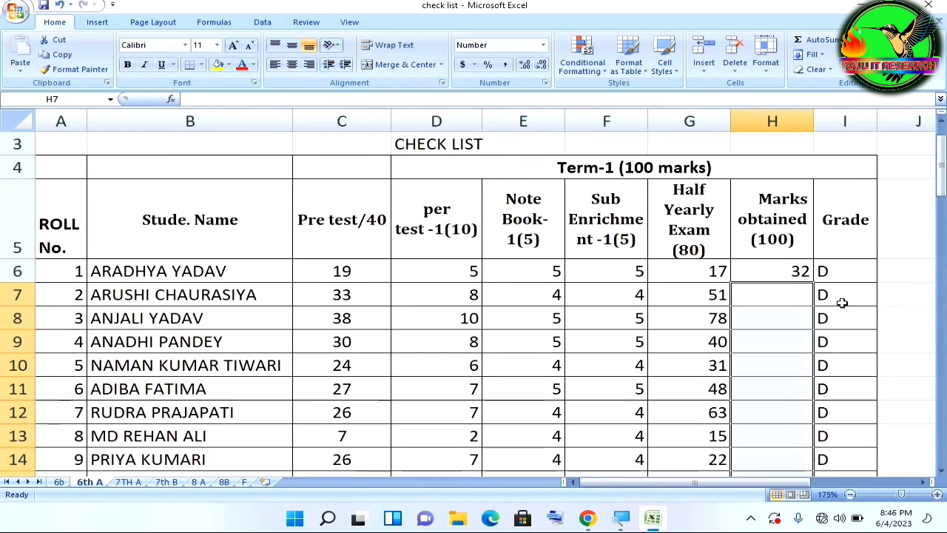
Step: Clear the Grade column for all students below the first one
left_click_drag(842, 302, 881, 466)
key("Delete")
scroll(351, 318, "up", 10)
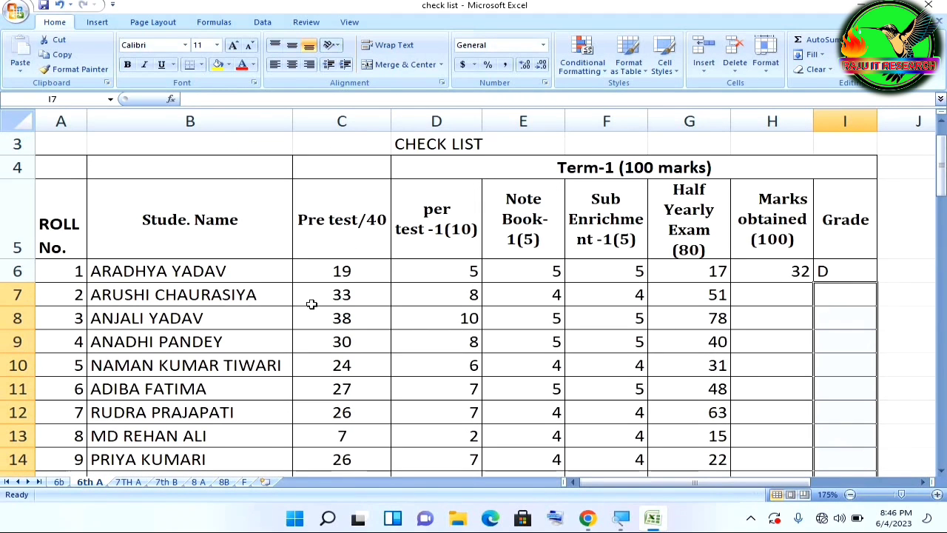
Step: Clear the per test -1(10) marks of all students below the first, from D7 to D44
left_click(351, 272)
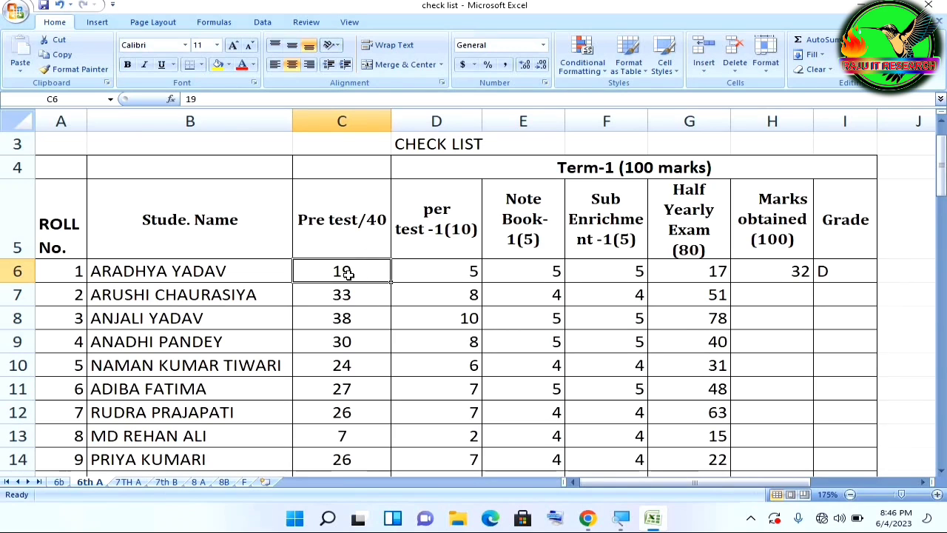
left_click(430, 272)
left_click_drag(429, 291, 482, 438)
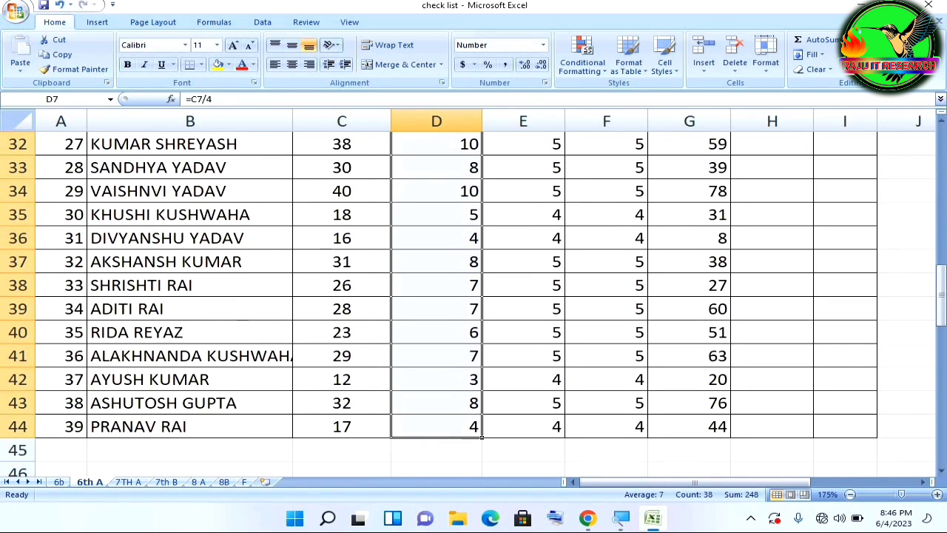
key("Return")
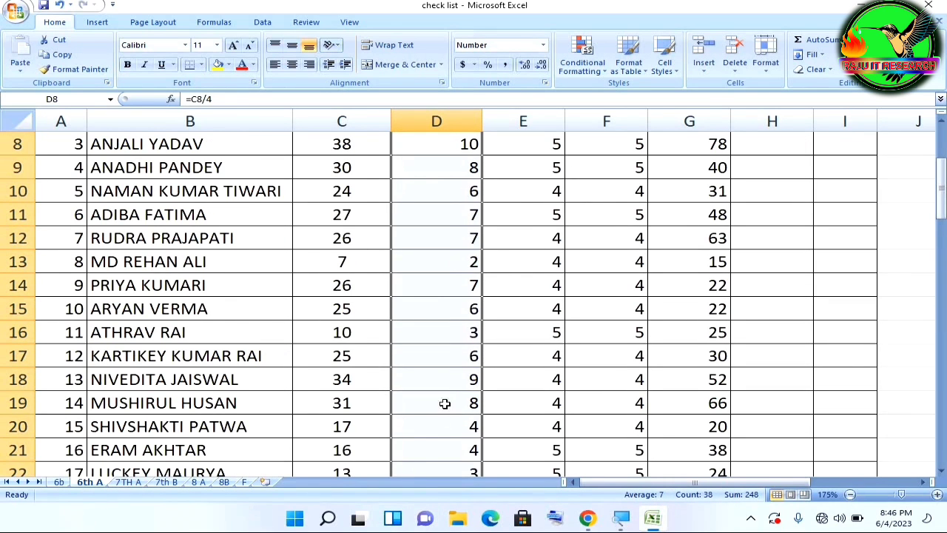
key("Delete")
scroll(486, 262, "up", 3)
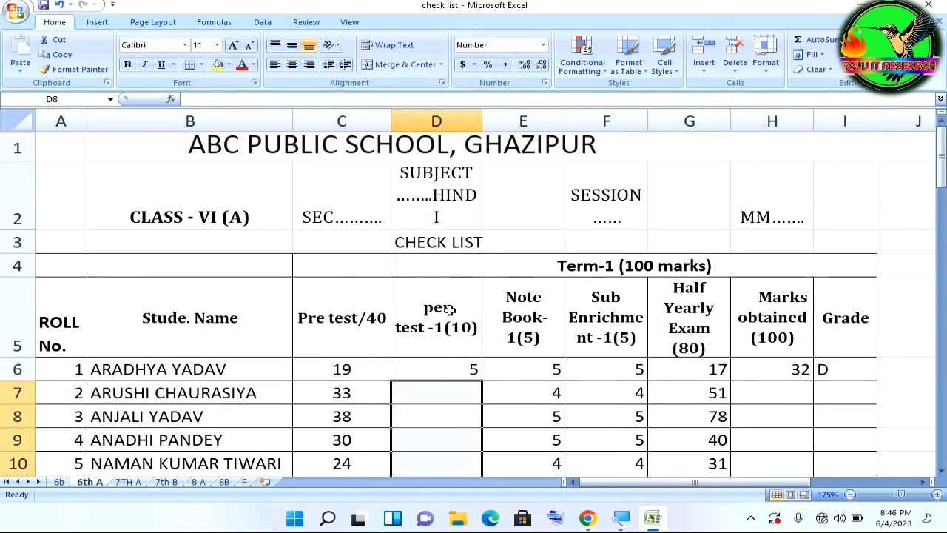
Step: Set the first student's Pre test mark in C6 to 40
left_click(431, 392)
left_click(444, 368)
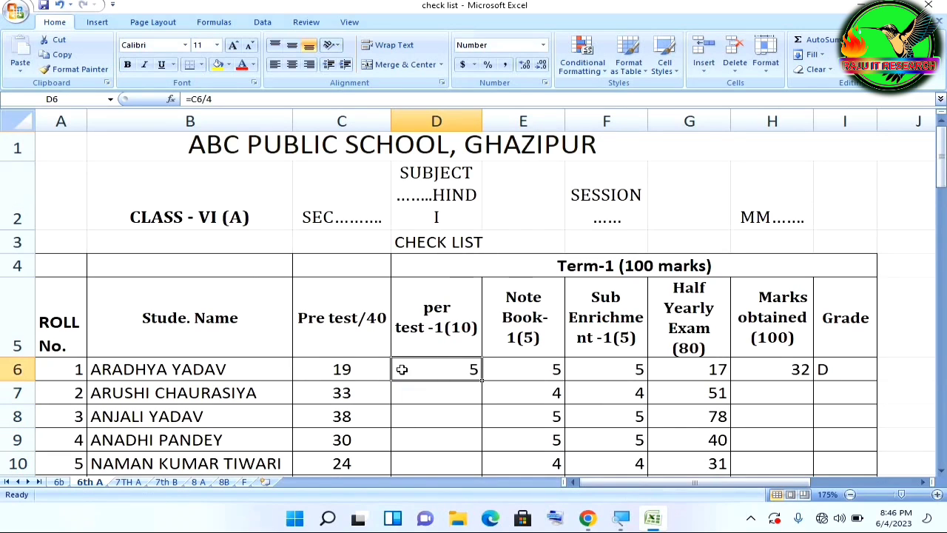
left_click(361, 369)
type("40")
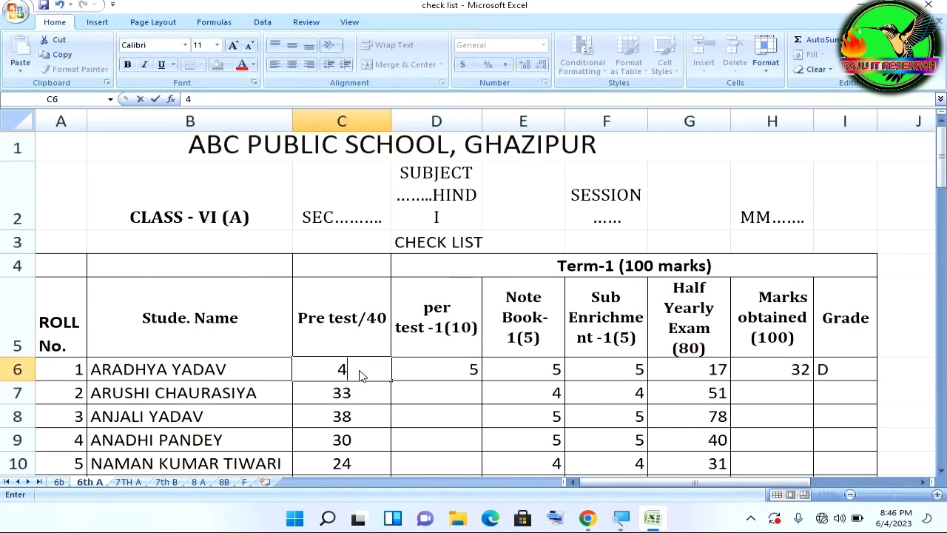
left_click(439, 385)
Step: Inspect the first student's periodic test formula =C6/4 in D6 and its reference to the Pre test mark
left_click(467, 369)
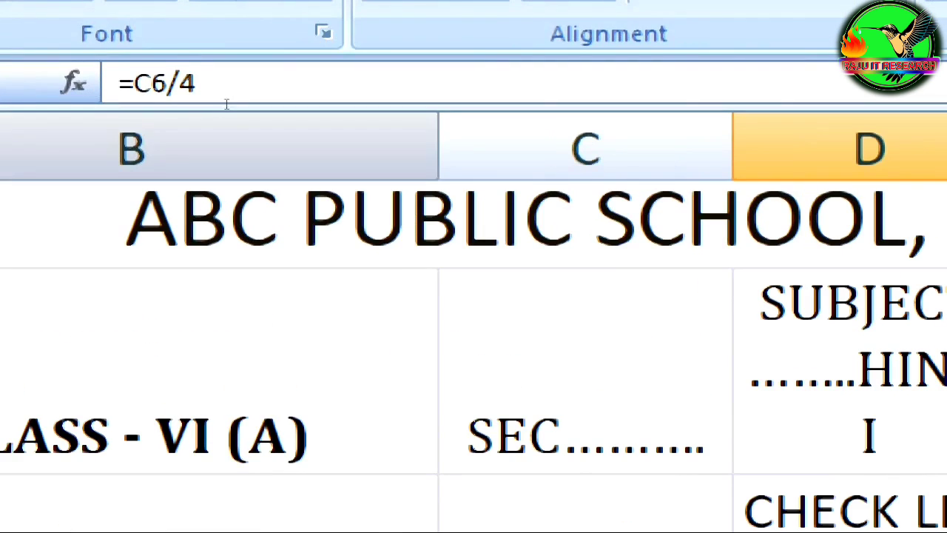
left_click(227, 97)
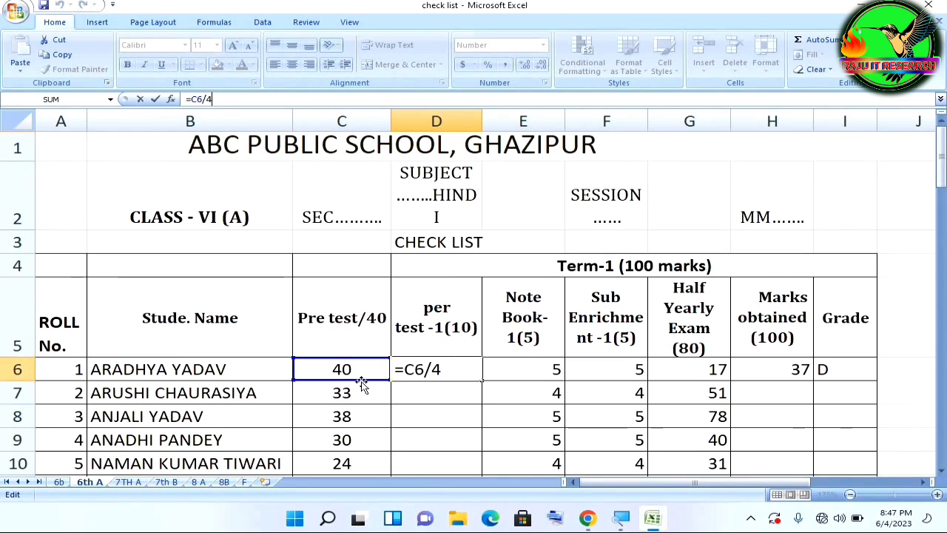
left_click(462, 369)
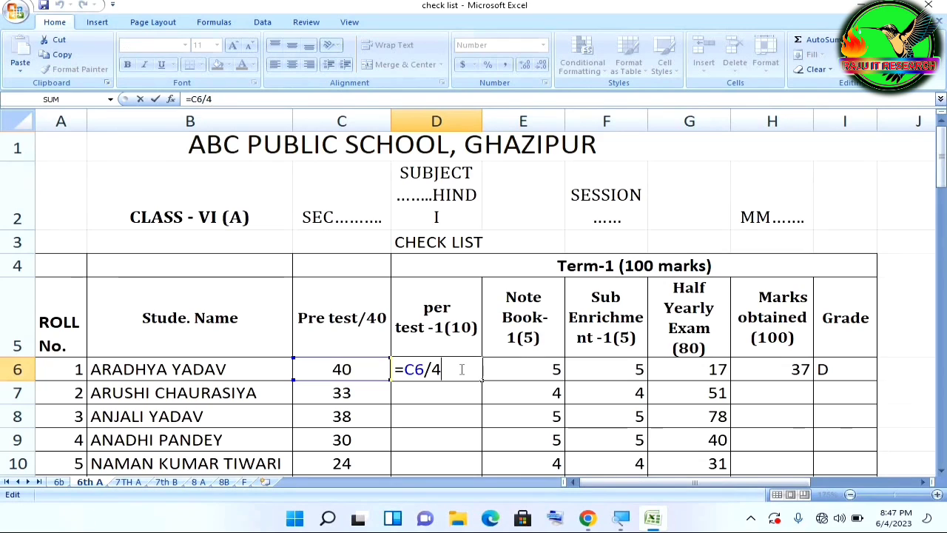
key("Return")
left_click(466, 376)
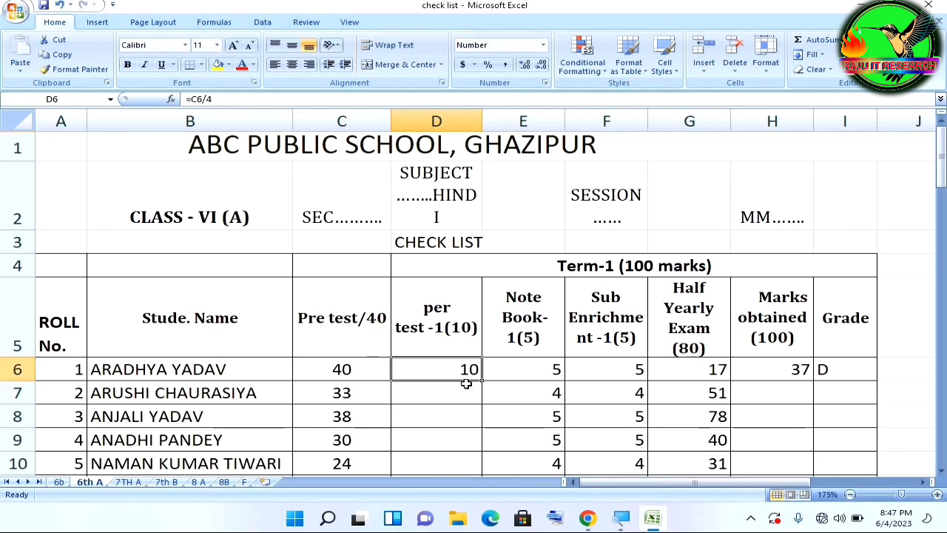
Step: Set the first student's Pre test mark in C6 to 19
left_click(344, 365)
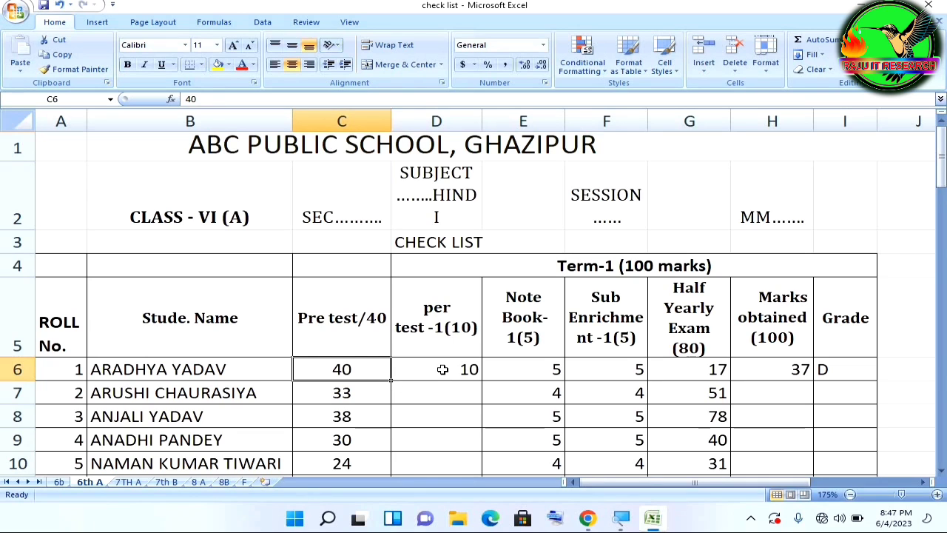
type("19")
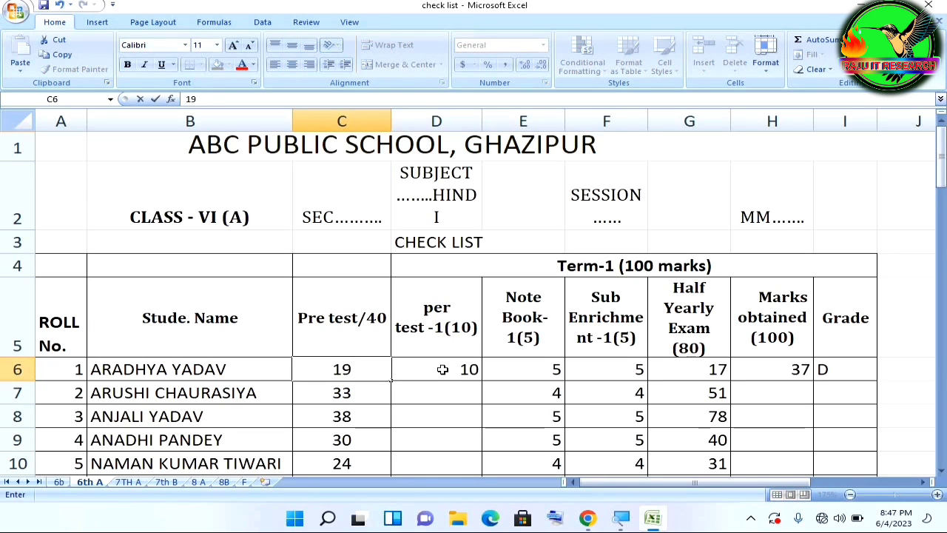
left_click(458, 392)
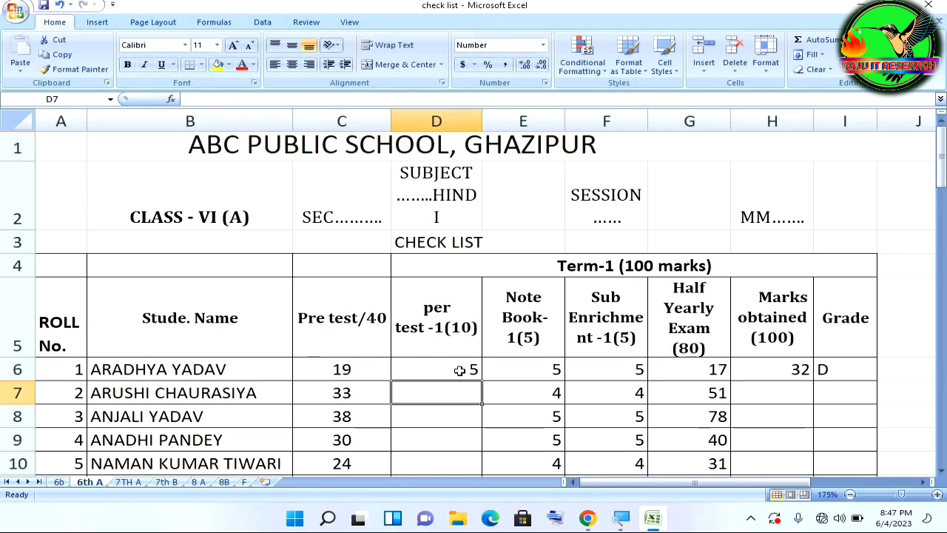
Step: Format the first student's periodic test mark in D6 as a number with 2 decimal places
left_click(459, 371)
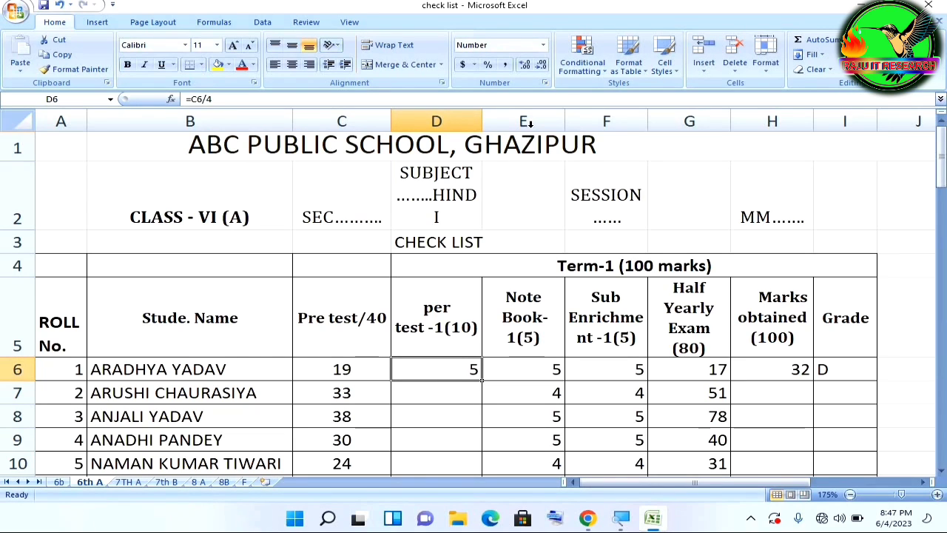
left_click(545, 82)
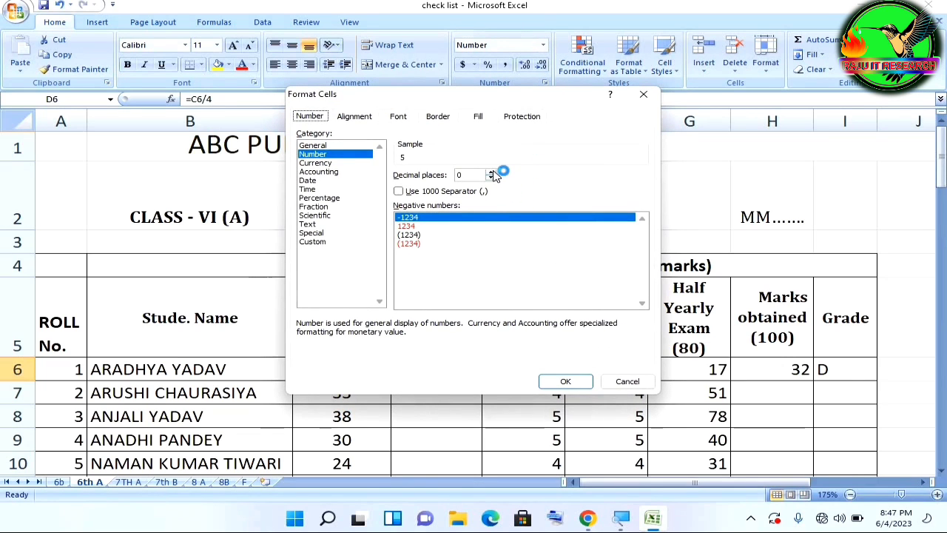
left_click(490, 171)
left_click(491, 171)
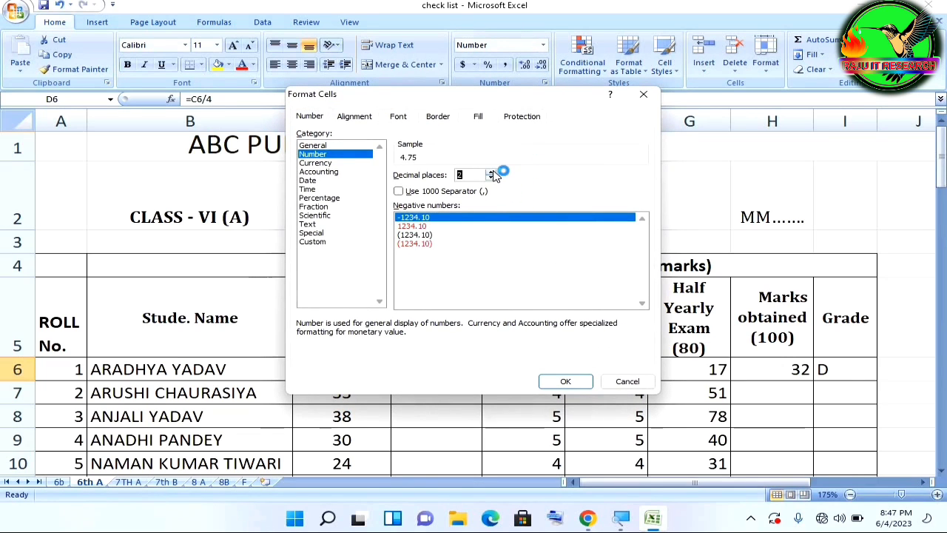
left_click(566, 381)
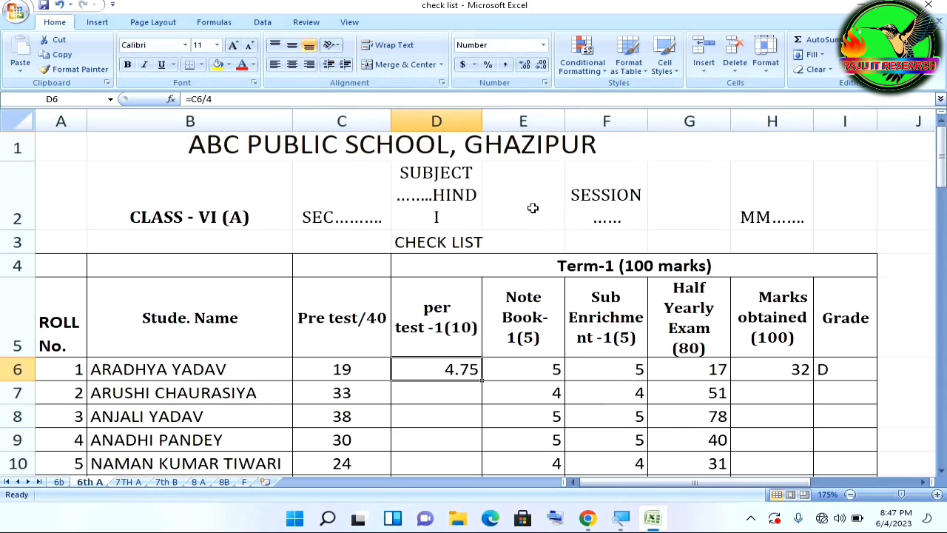
Step: Format the periodic test mark in D6 as a number with 0 decimal places
left_click(545, 86)
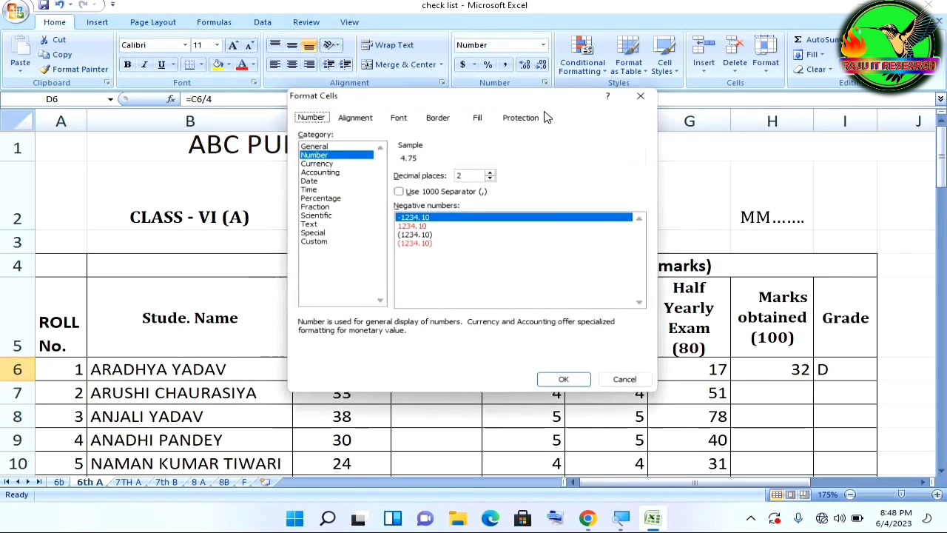
left_click(492, 178)
left_click(491, 178)
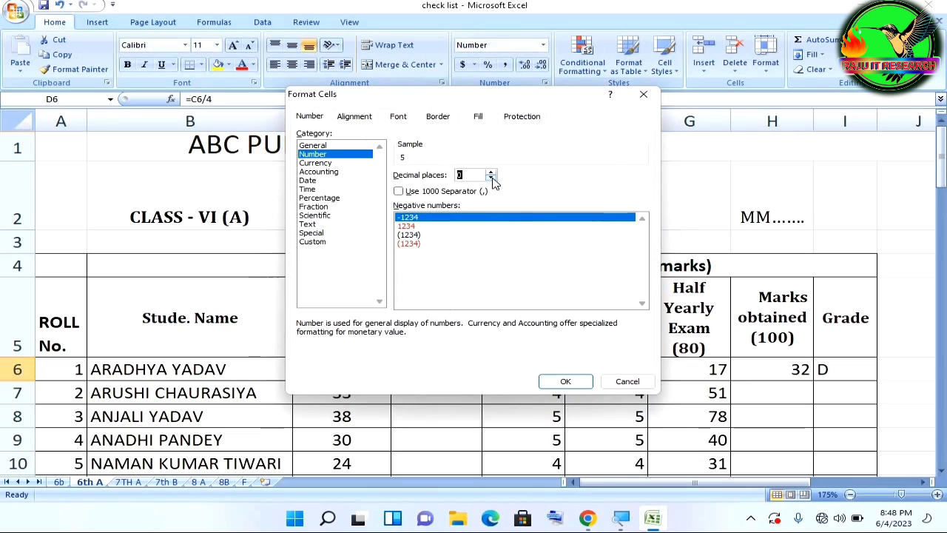
left_click(566, 382)
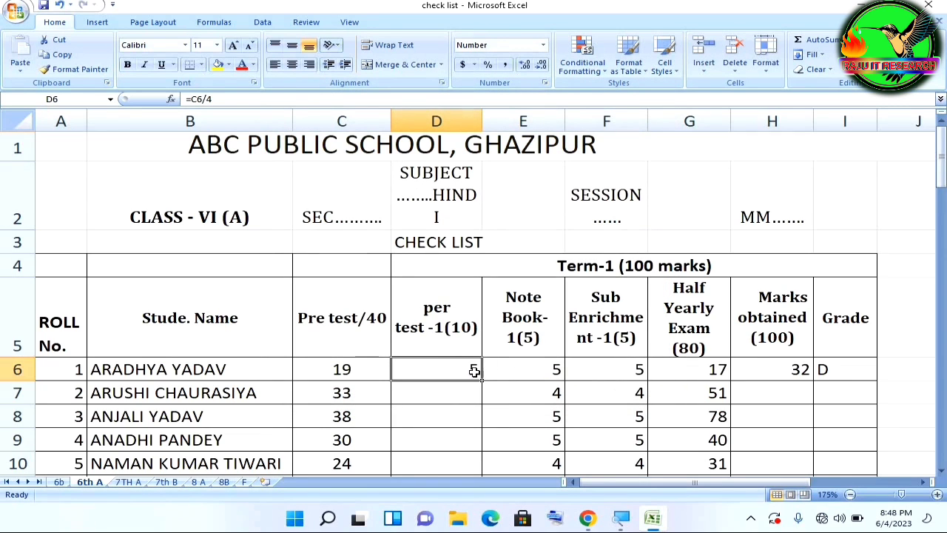
Step: Fill the D6 periodic test formula down to the last student, and compare rows 32 and 34 with their Pre test marks
left_click_drag(480, 378, 480, 415)
scroll(478, 414, "up", 4)
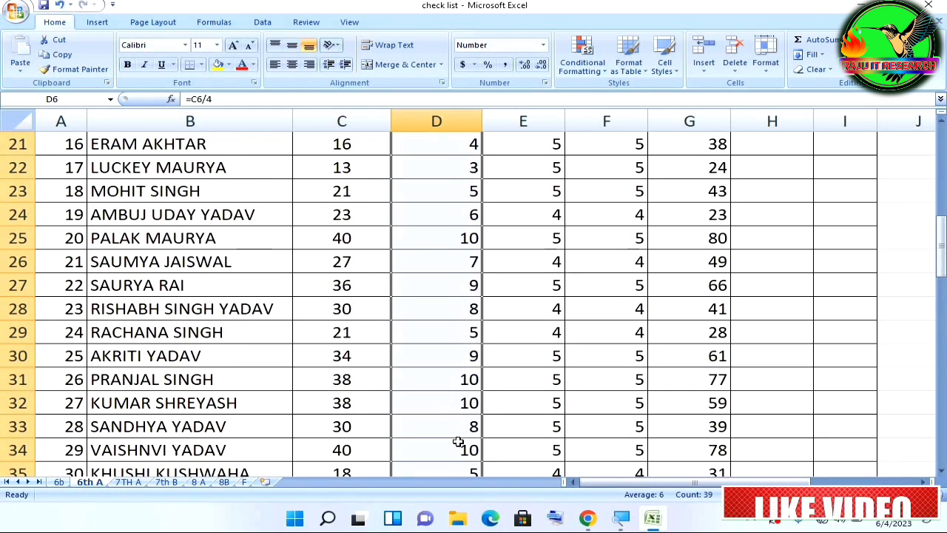
left_click(367, 401)
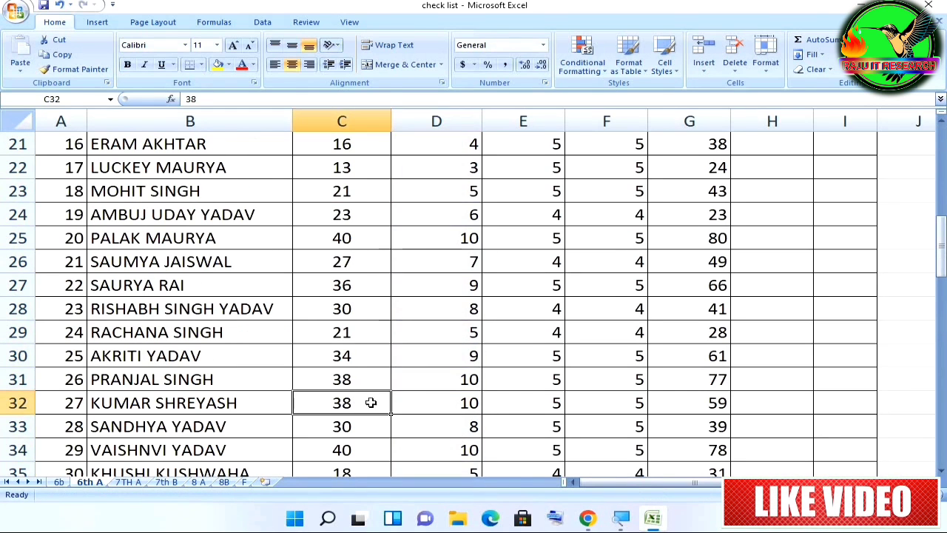
left_click(436, 404)
left_click(366, 447)
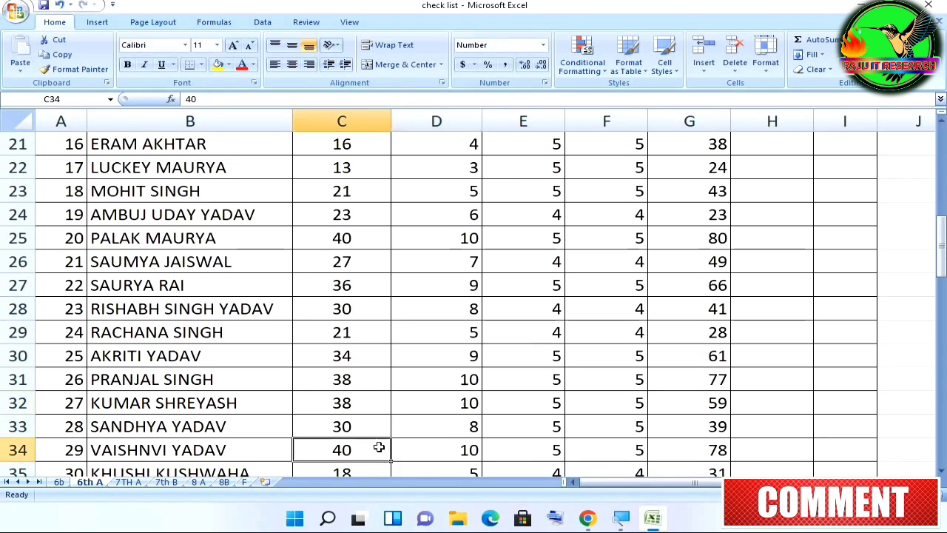
left_click(444, 449)
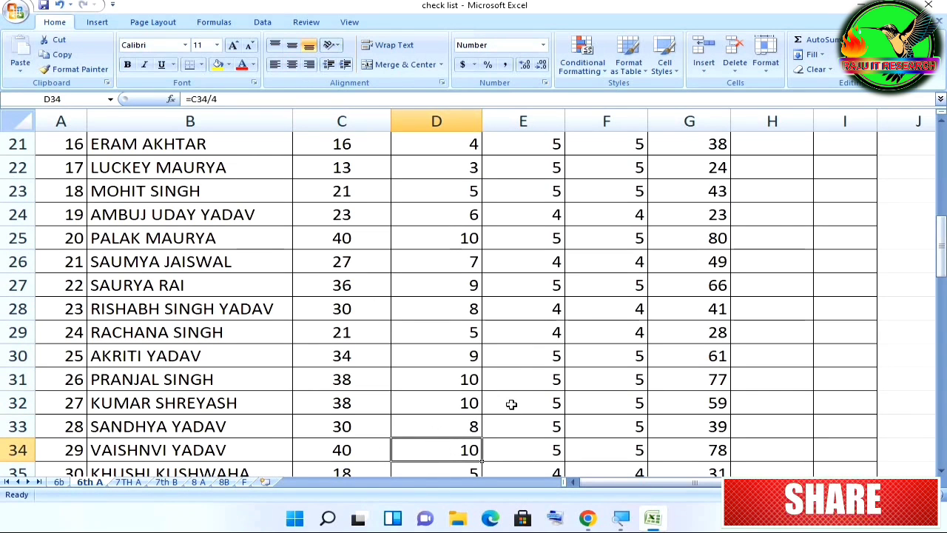
scroll(518, 385, "up", 3)
scroll(521, 379, "up", 3)
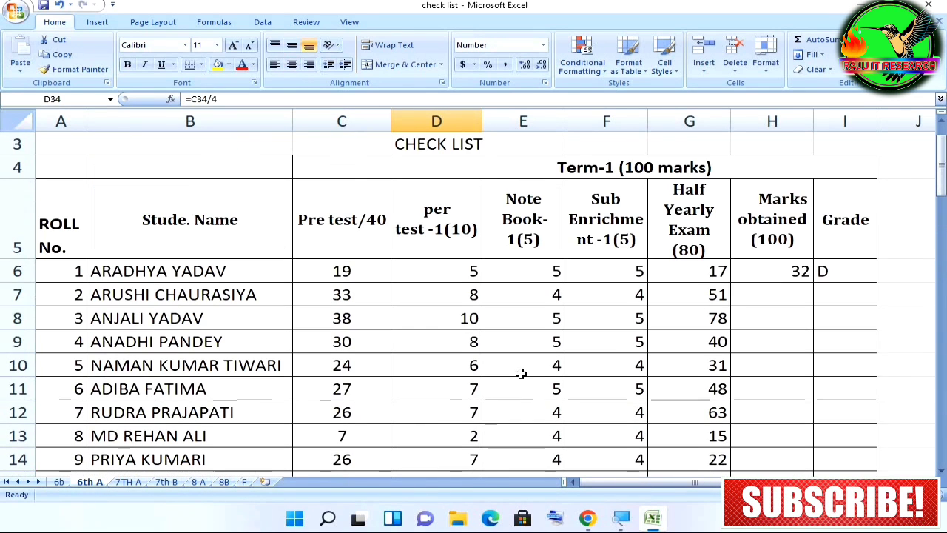
Step: Examine the first student's Note Book, Sub Enrichment and Half Yearly Exam marks, and the Marks obtained formula that adds the components
left_click(542, 266)
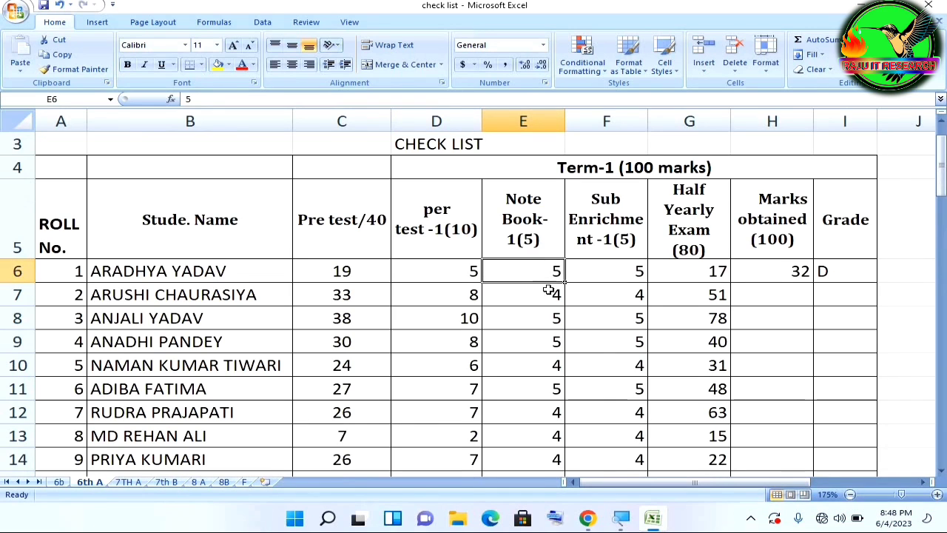
left_click(612, 271)
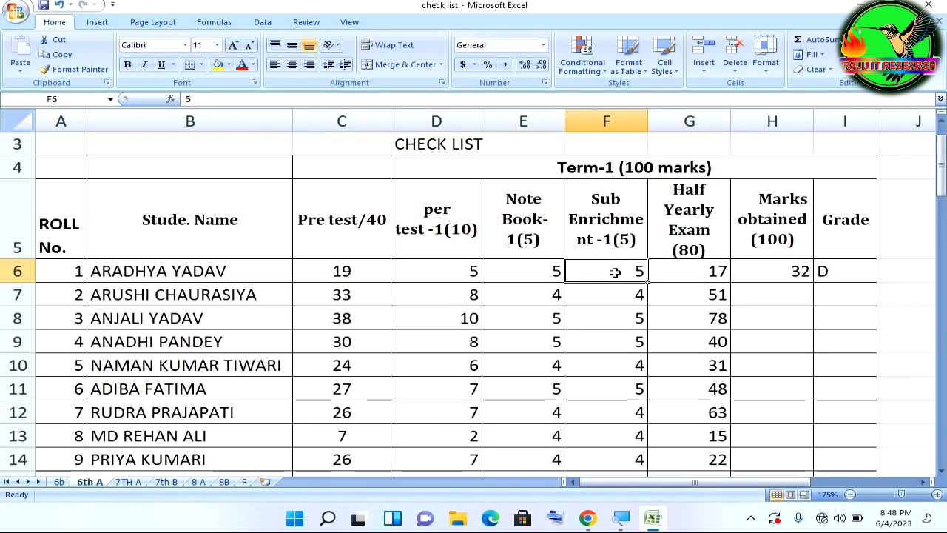
left_click(614, 382)
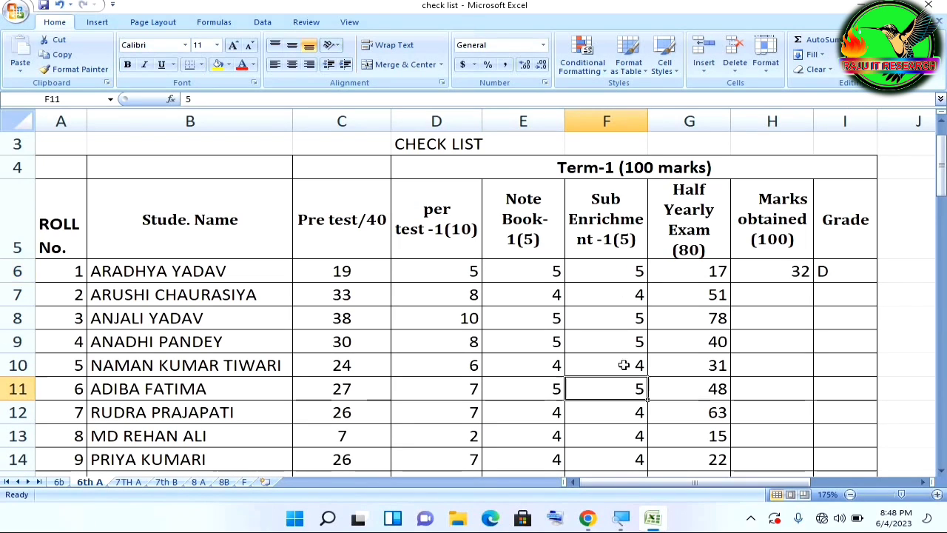
left_click(693, 272)
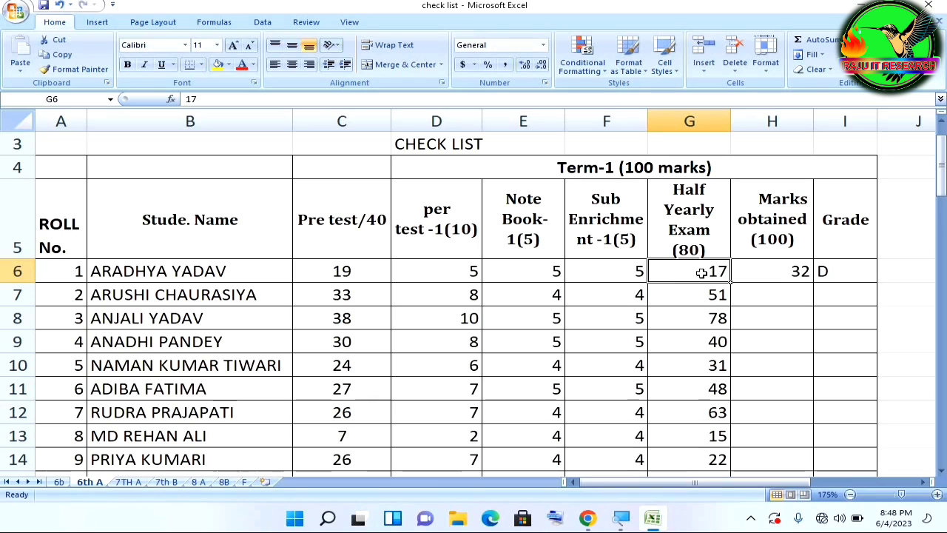
left_click(786, 274)
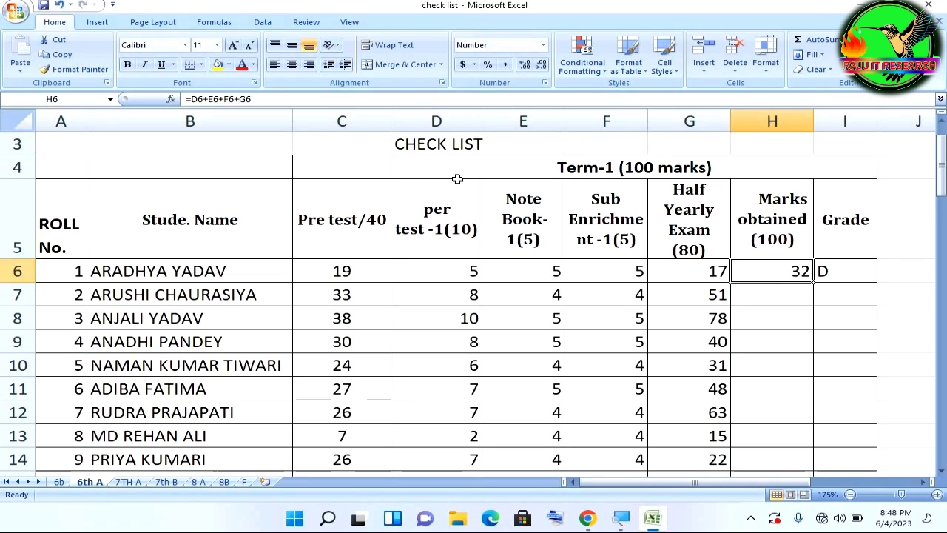
left_click(462, 273)
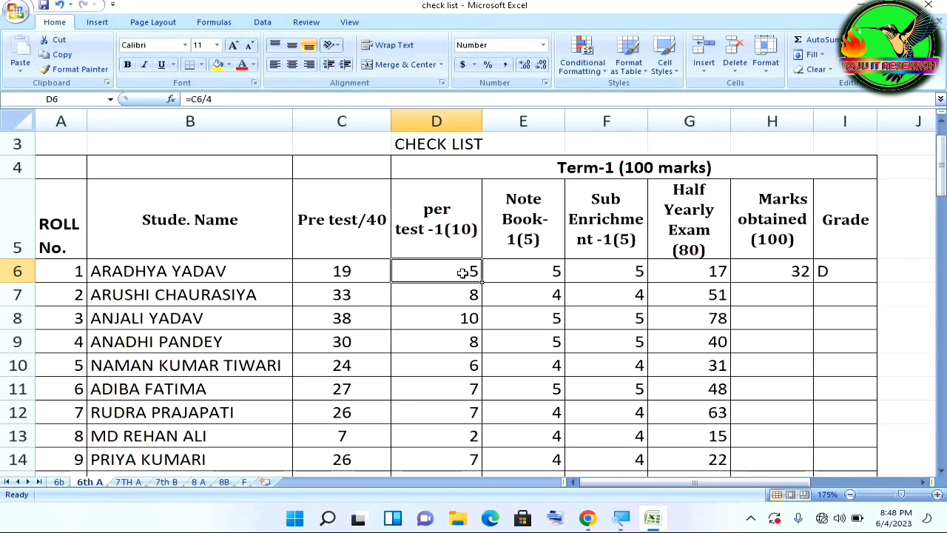
Step: Review the first student's component marks in row 6, including the periodic test, Note Book and Sub Enrichment marks as a group
left_click(525, 276)
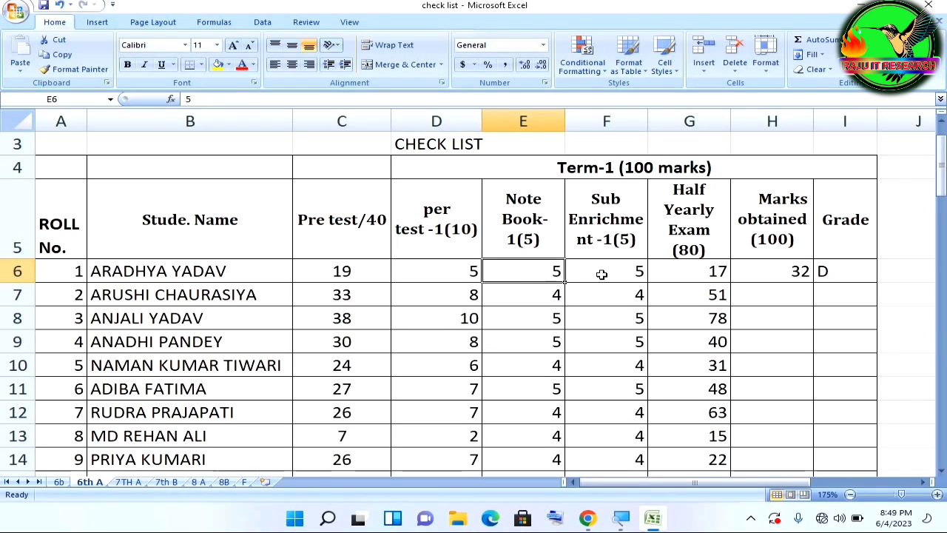
left_click(602, 274)
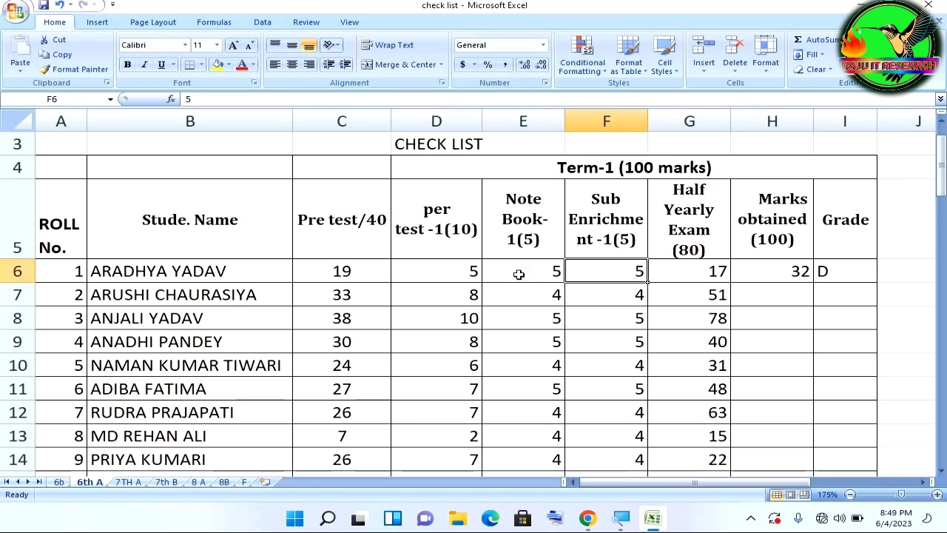
left_click_drag(519, 274, 455, 274)
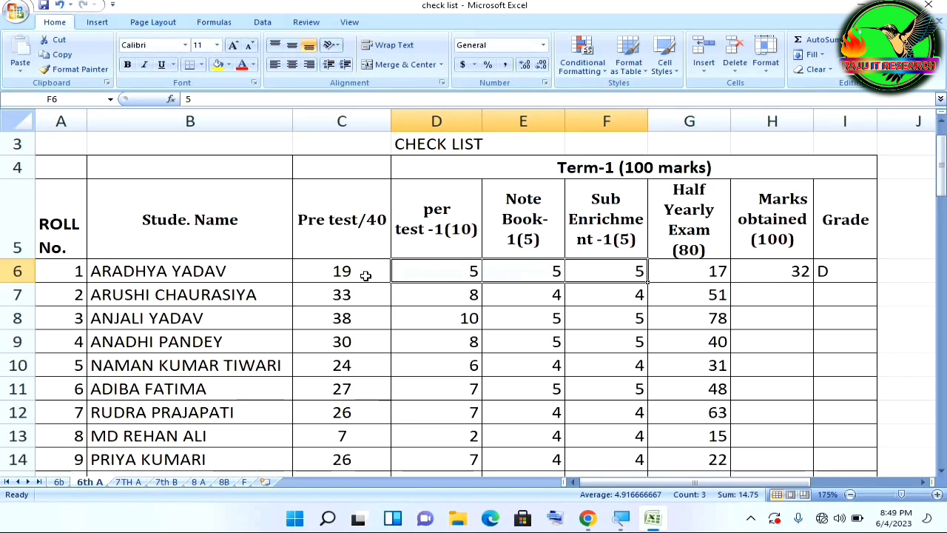
left_click(612, 271)
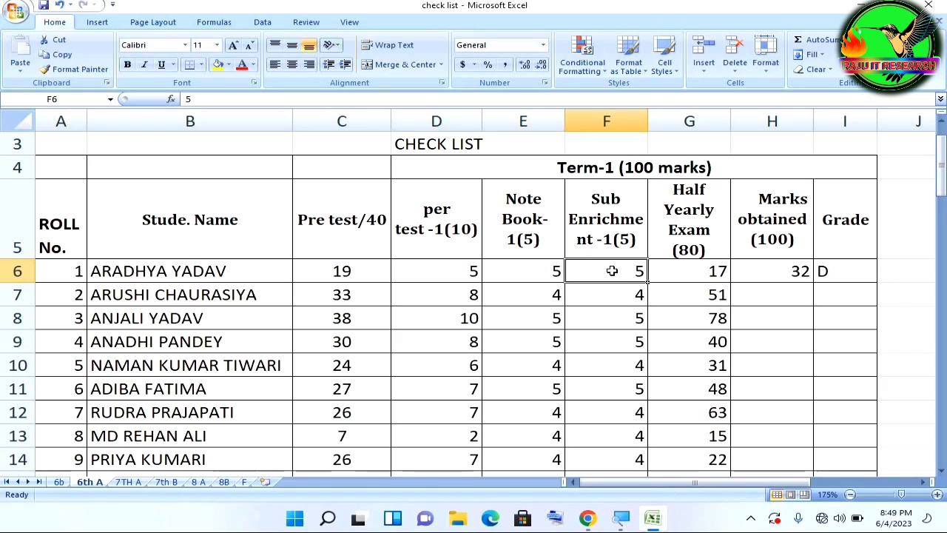
left_click(694, 274)
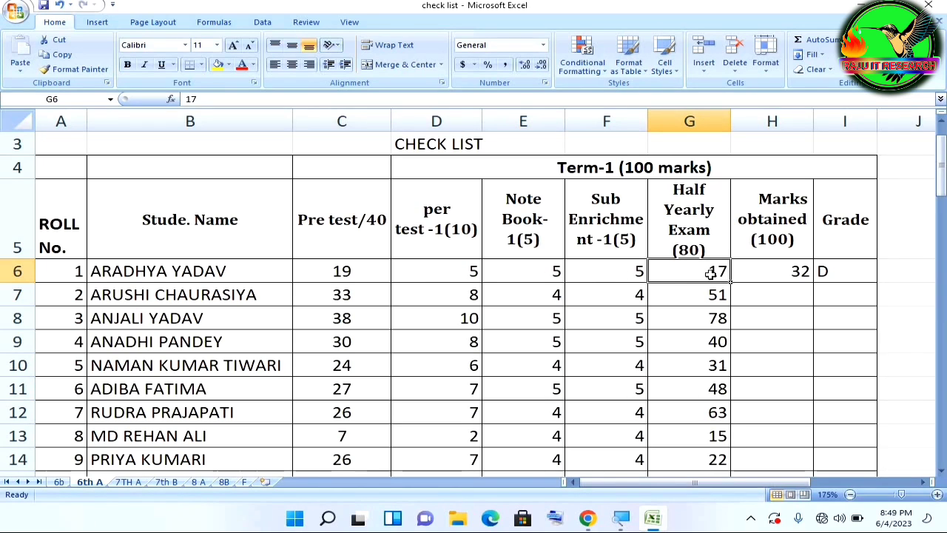
Step: Inspect the Marks obtained formula in H6 with its referenced cells, keeping it as =D6+E6+F6+G6
left_click(793, 273)
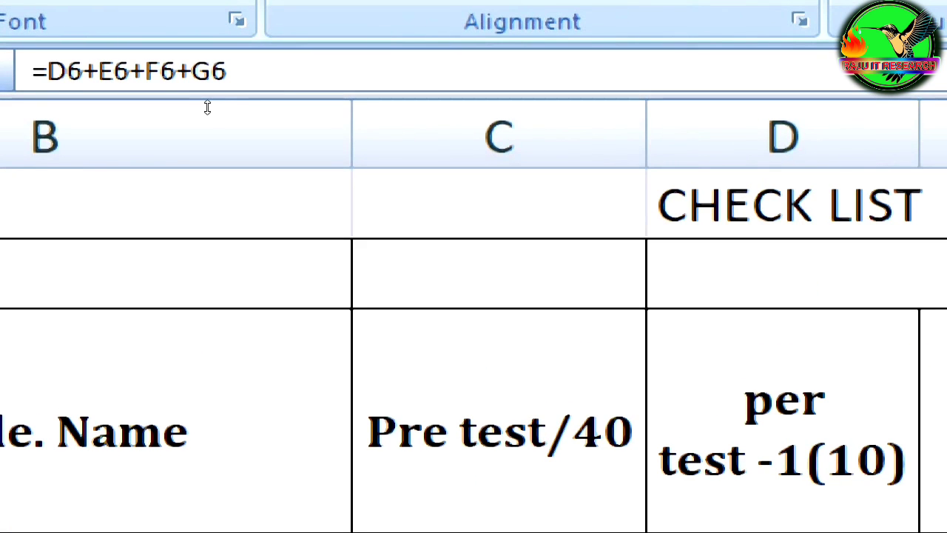
left_click(279, 99)
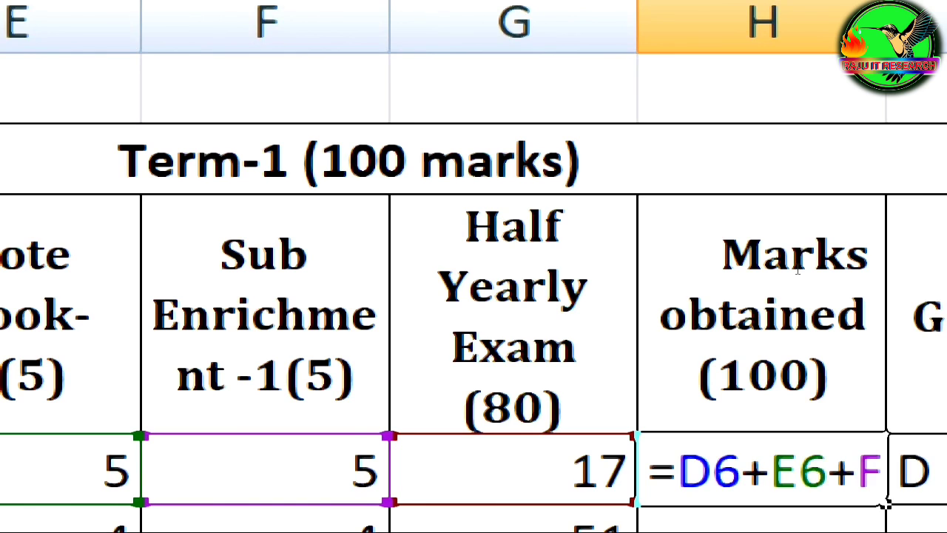
key("Return")
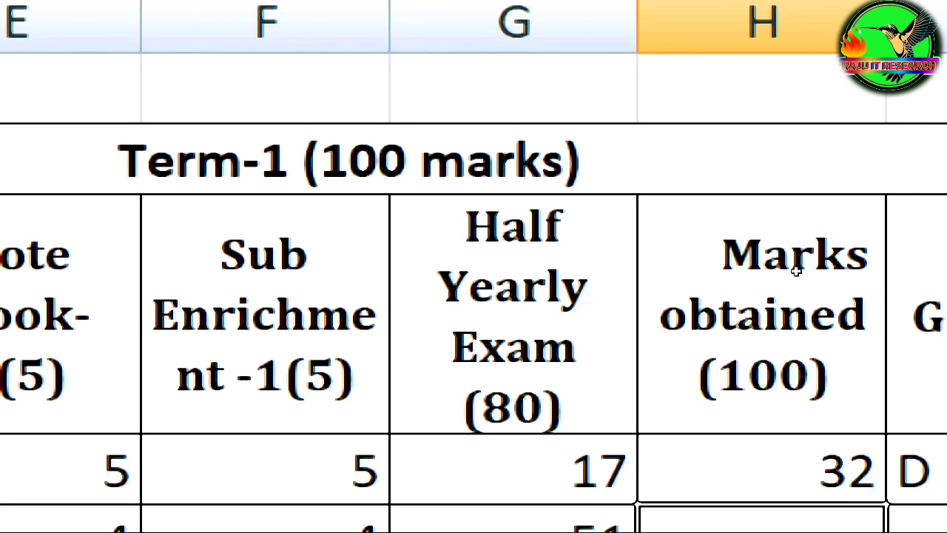
key("Up")
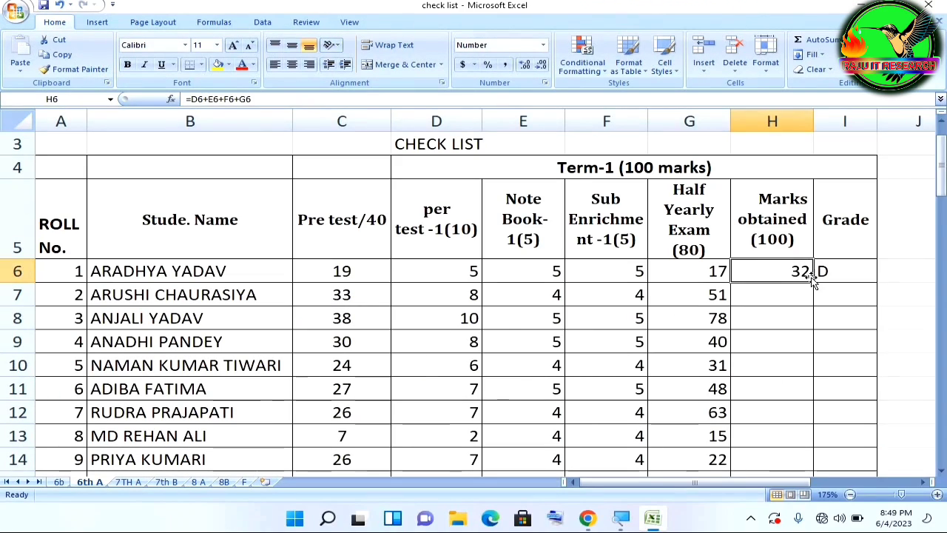
Step: Fill the H6 Marks obtained formula down to the last student and check the copied formula in H8
left_click_drag(815, 282, 822, 431)
scroll(770, 388, "up", 10)
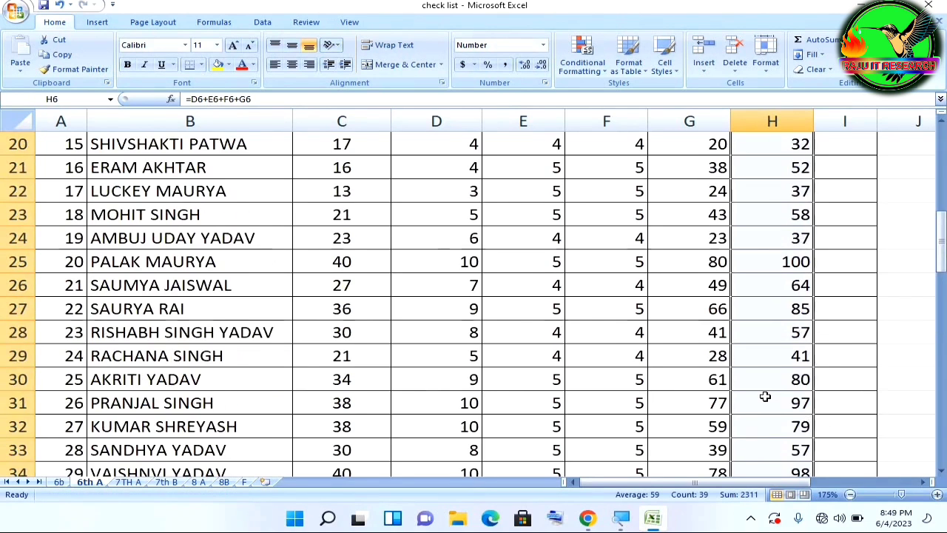
scroll(766, 385, "down", 1)
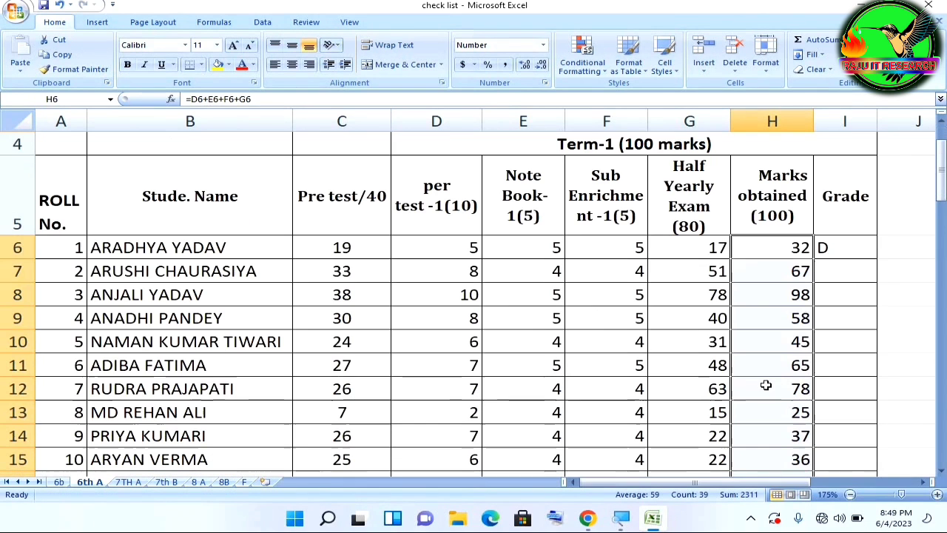
left_click(789, 285)
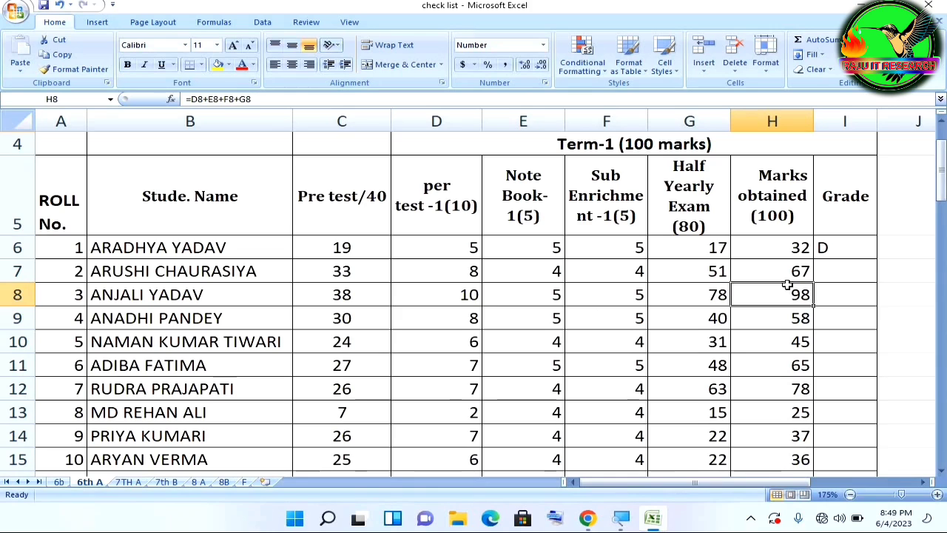
left_click(782, 249)
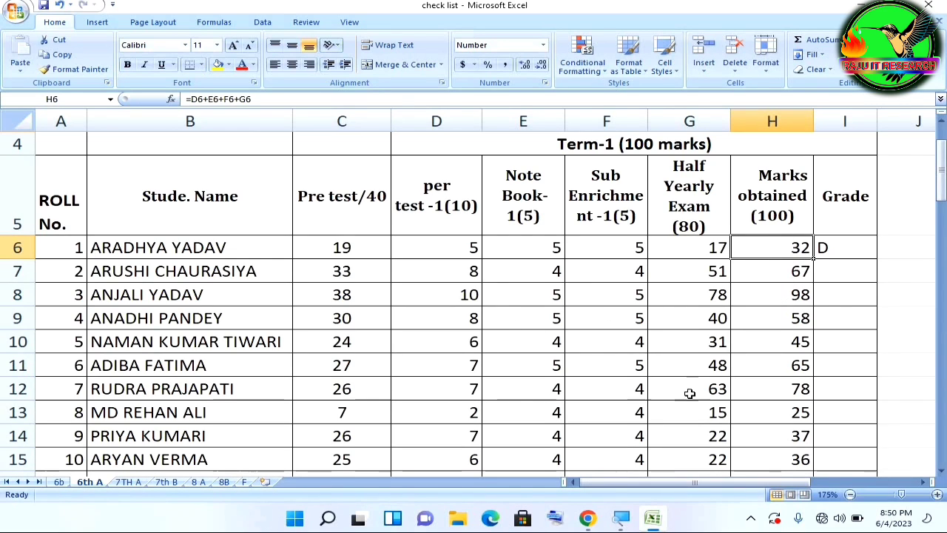
Step: Open the first student's nested IF Grade formula in I6 and examine its opening IF and H6 reference
left_click(824, 250)
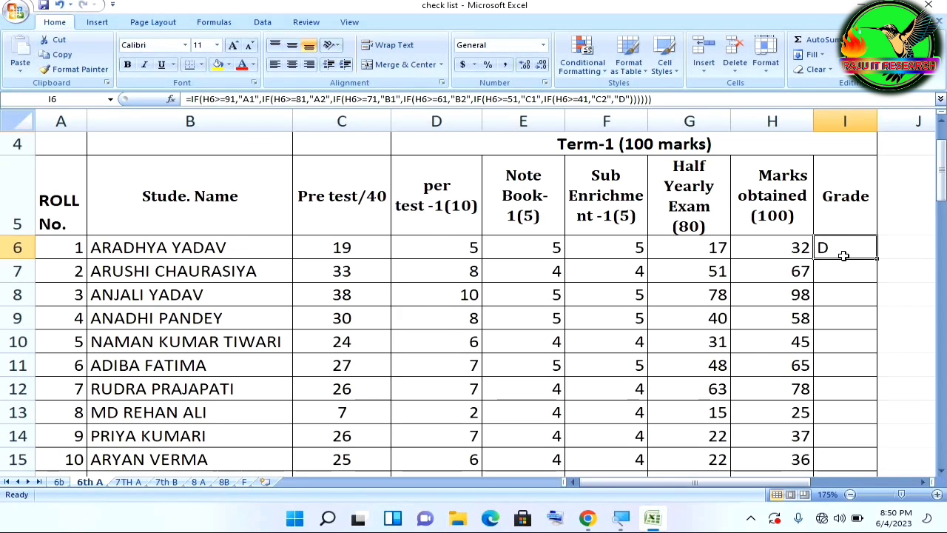
scroll(842, 254, "up", 1)
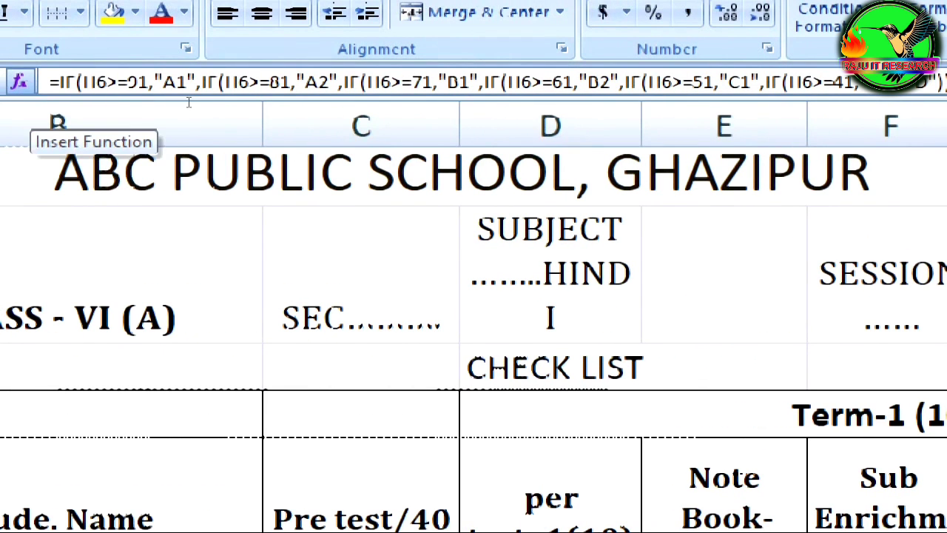
left_click(197, 104)
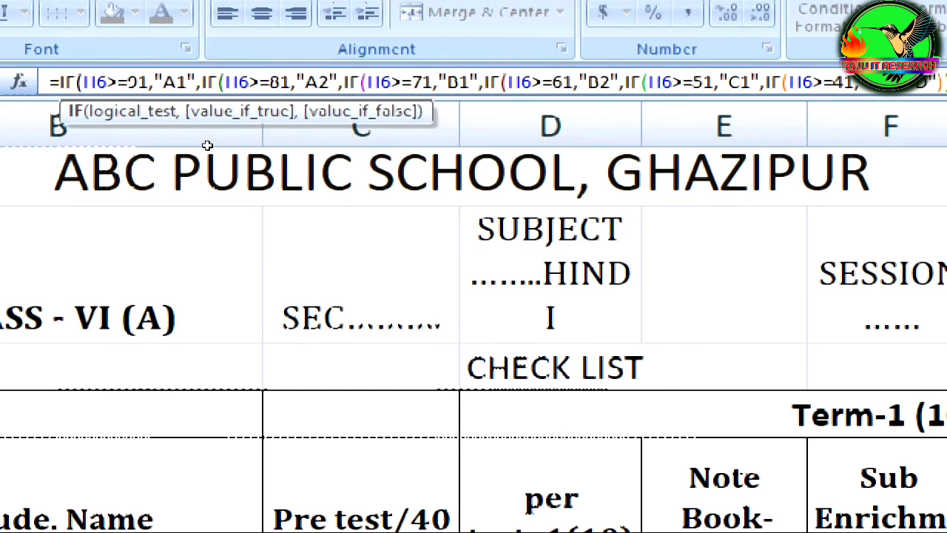
key("Left")
key("Left")
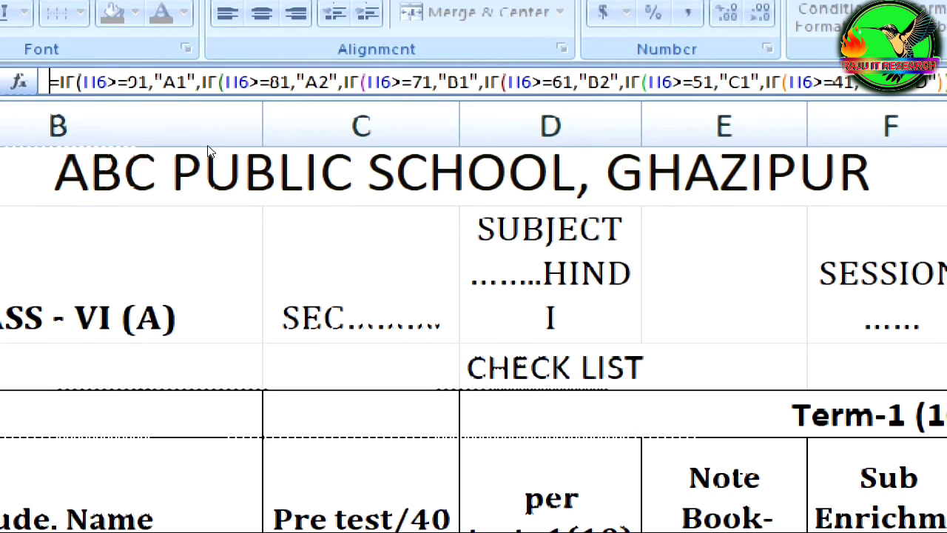
key("Right")
key("Right")
key("Right")
key("Right")
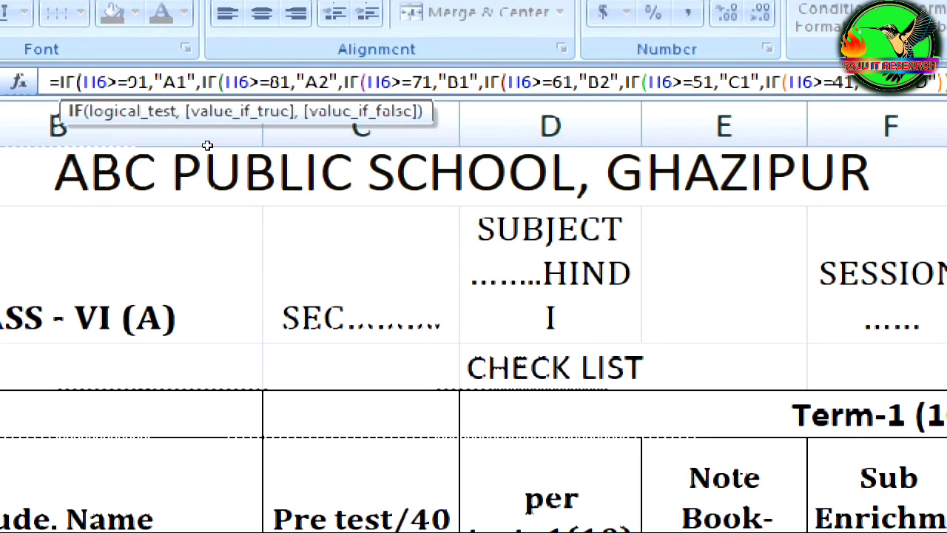
key("Right")
key("Right")
key("Right")
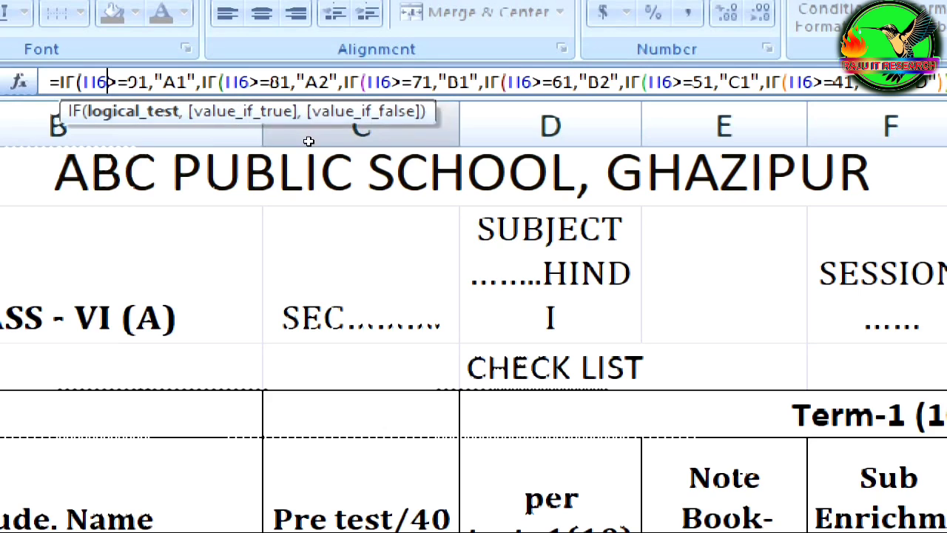
Step: Trace the first condition of the Grade formula, H6>=91, and the A1 grade it returns
key("Right")
key("Right")
key("Right")
key("Right")
key("Right")
key("Left")
key("Left")
key("Left")
key("Right")
key("Right")
key("Left")
key("Left")
key("Right")
key("Right")
key("Left")
key("Left")
key("Right")
key("Right")
key("Right")
key("Right")
key("Right")
key("Right")
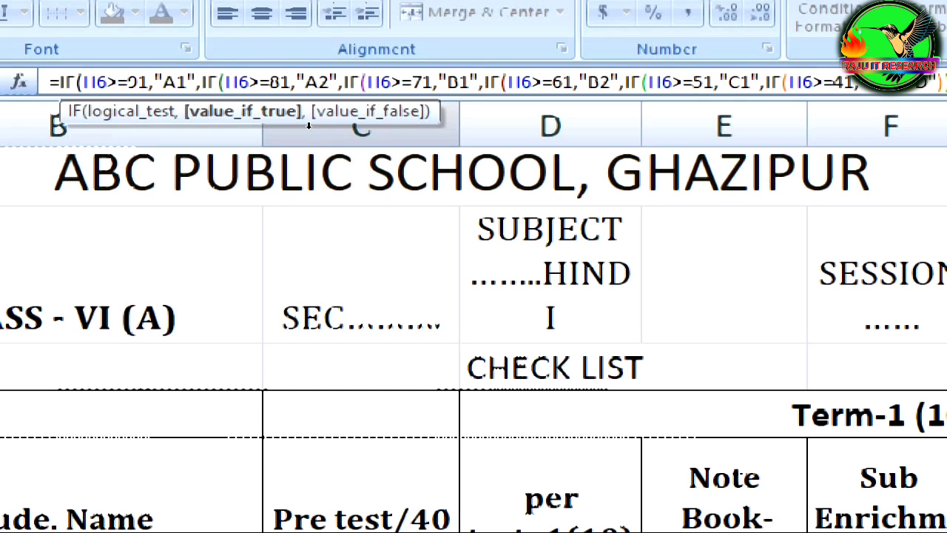
key("Left")
key("Left")
key("Left")
key("Right")
key("Right")
key("Right")
key("Right")
key("Right")
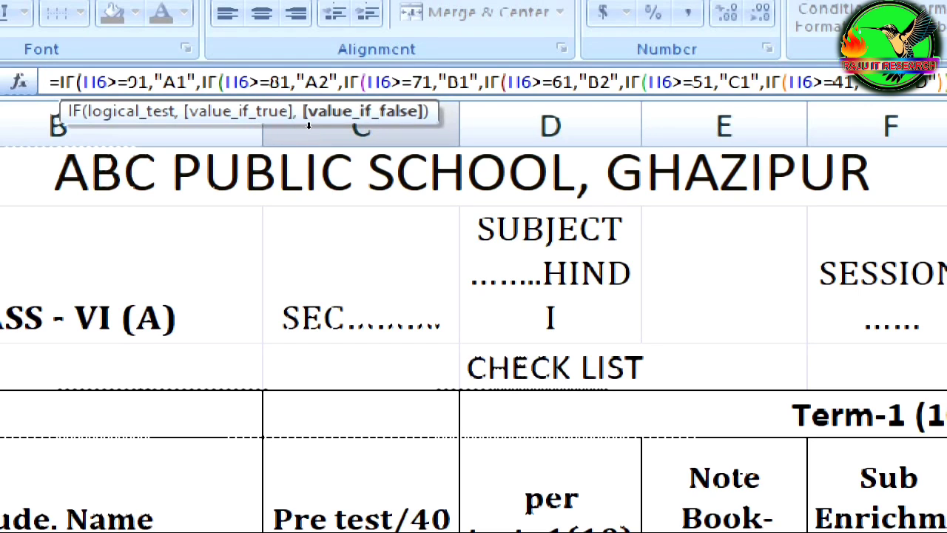
Step: Trace the second condition of the Grade formula, H6>=81, through to its A2 grade
key("Right")
key("Right")
key("Right")
key("Right")
key("Right")
key("Right")
key("Right")
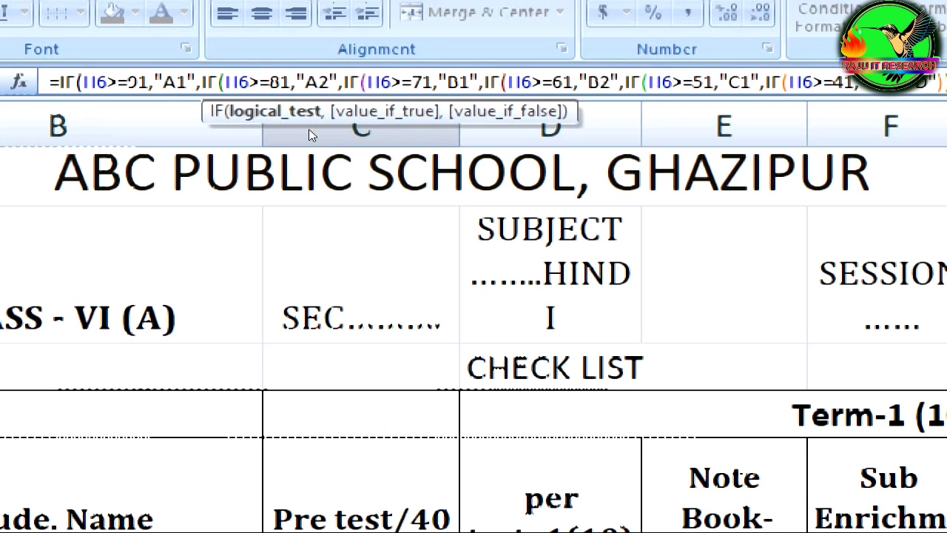
key("Right")
key("Right")
key("Right")
key("Right")
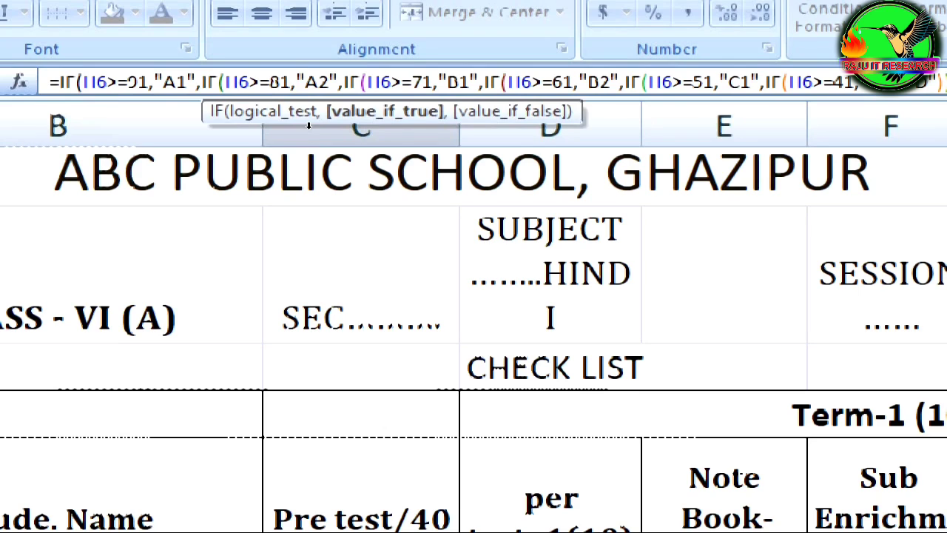
key("Left")
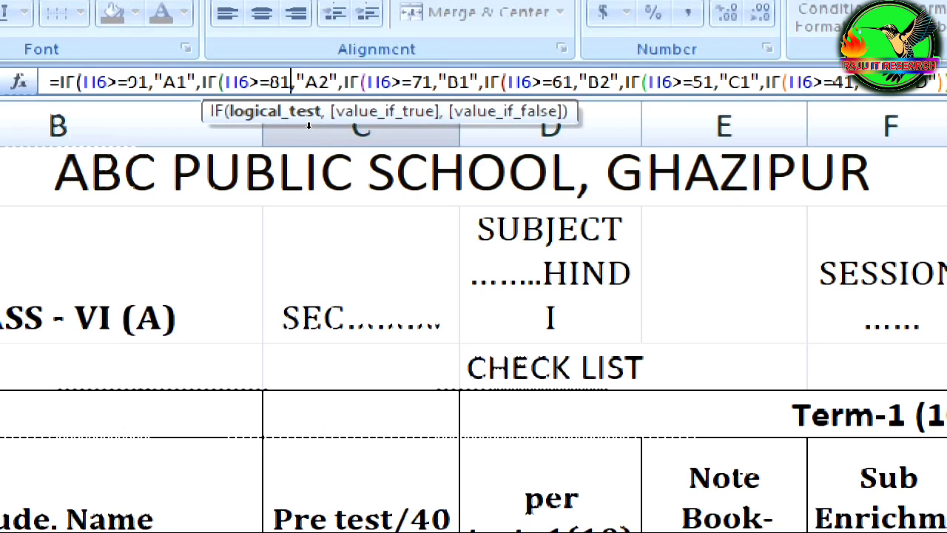
key("Right")
key("Right")
key("Right")
key("Right")
key("Right")
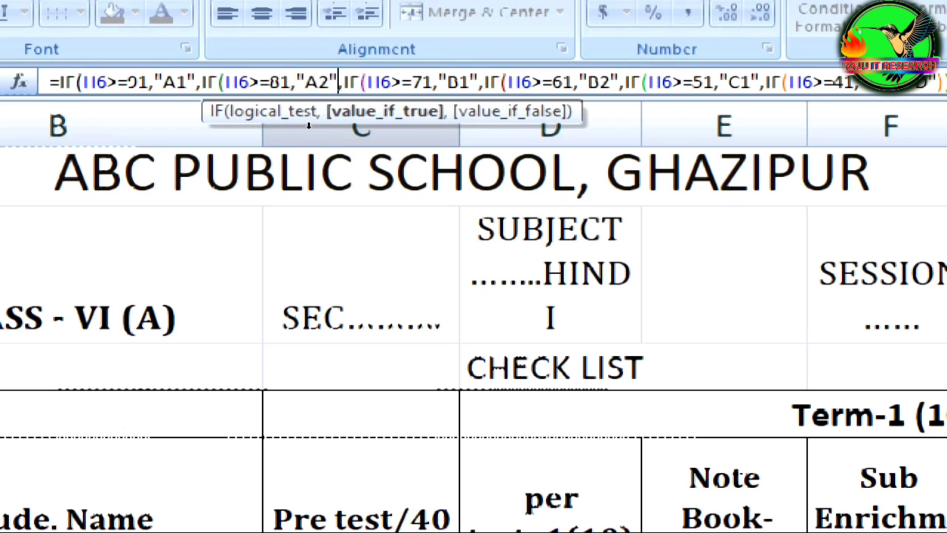
Step: Trace the third condition of the Grade formula, H6>=71 with grade B1, up to the start of the fourth IF
key("Right")
key("Right")
key("Right")
key("Right")
key("Right")
key("Right")
key("Right")
key("Right")
key("Right")
key("Right")
key("Right")
key("Right")
key("Right")
key("Right")
key("Right")
key("Right")
key("Right")
key("Right")
key("Right")
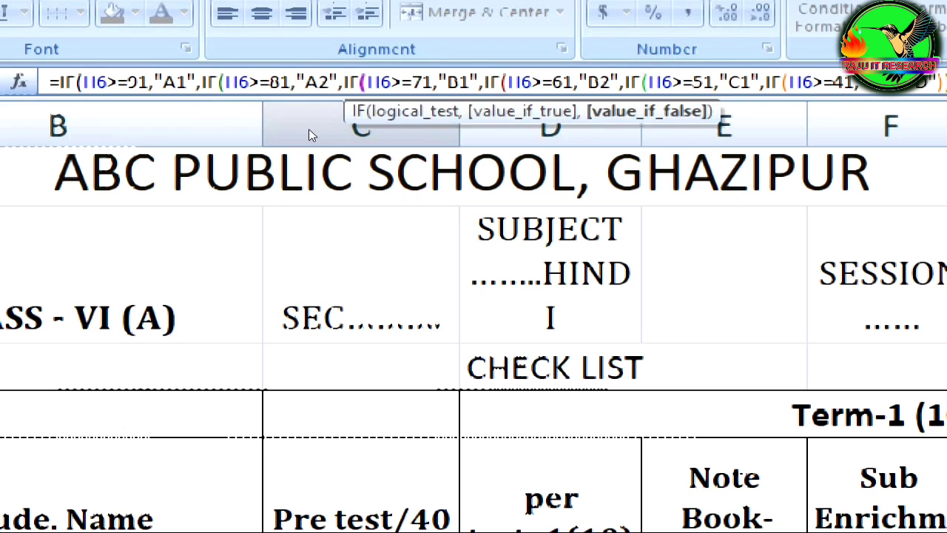
key("Right")
key("Right")
key("Right")
key("Right")
key("Right")
key("Right")
key("Right")
key("Right")
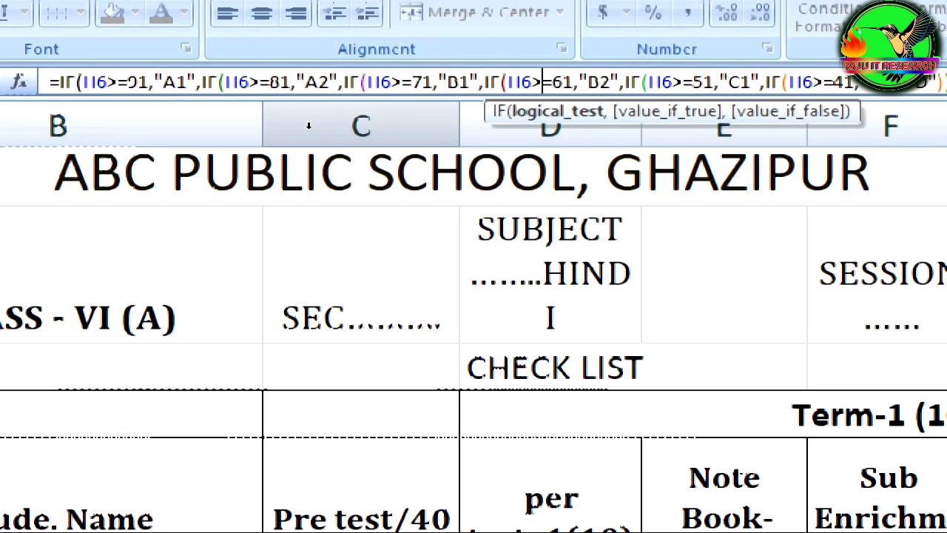
Step: Trace the B2 and C1 parts of the Grade formula with their conditions H6>=61 and H6>=51
key("Right")
key("Right")
key("Right")
key("Right")
key("Right")
key("Right")
key("Right")
key("Right")
key("Right")
key("Right")
key("Right")
key("Right")
key("Right")
key("Right")
key("Right")
key("Right")
key("Right")
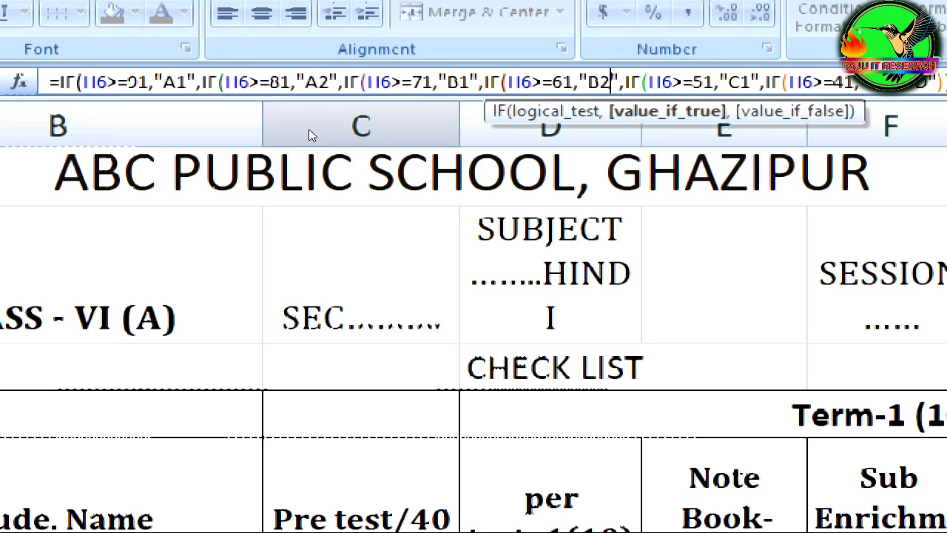
key("Right")
key("Right")
key("Right")
key("Right")
key("Right")
key("Right")
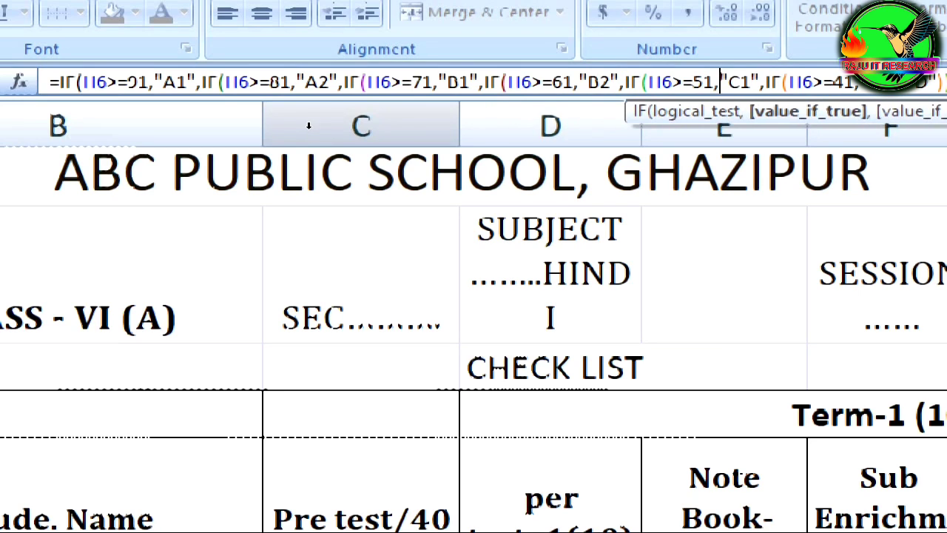
key("Right")
key("Right")
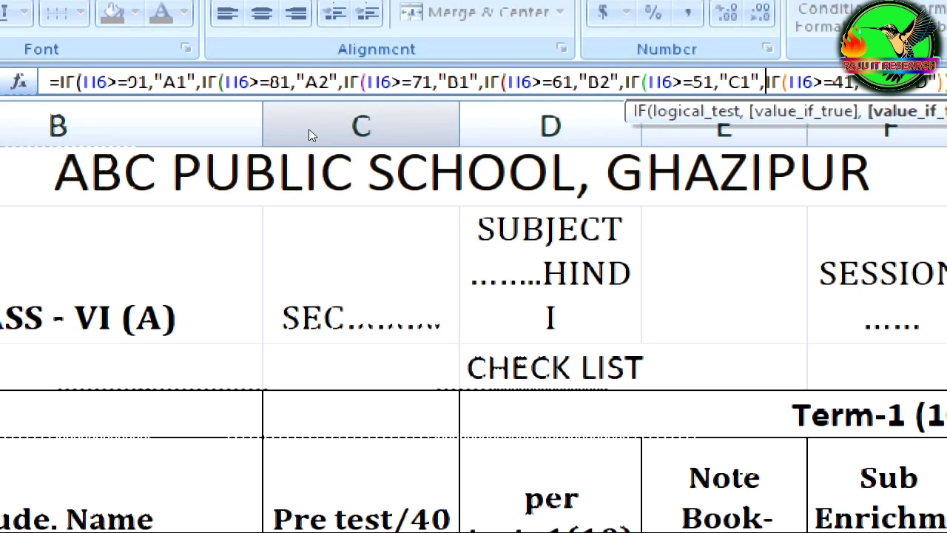
Step: Examine the last IF of the Grade formula, with condition H6>=41 and grades C2 and D, and highlight its threshold 41
key("Right")
key("Right")
key("Right")
key("Right")
key("Right")
key("Right")
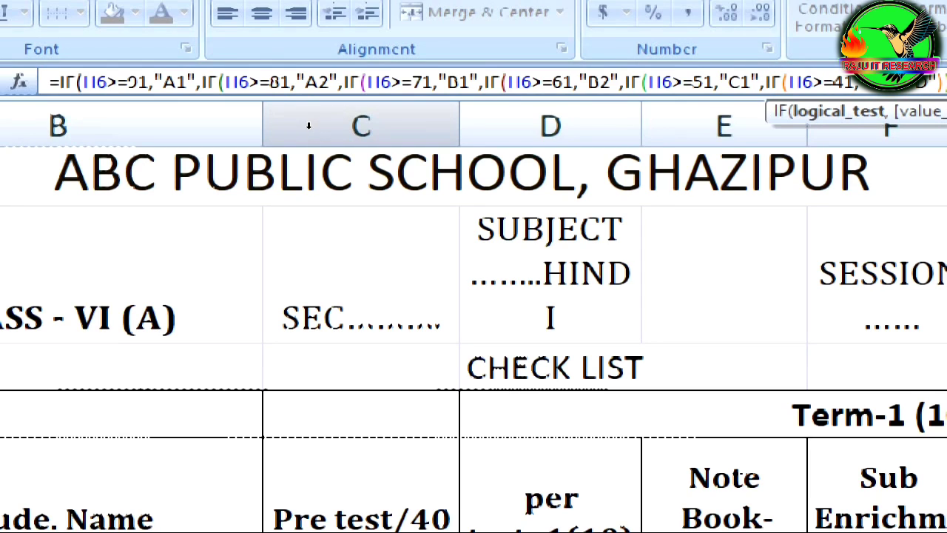
key("Right")
key("Right")
key("Right")
key("Right")
type(",")
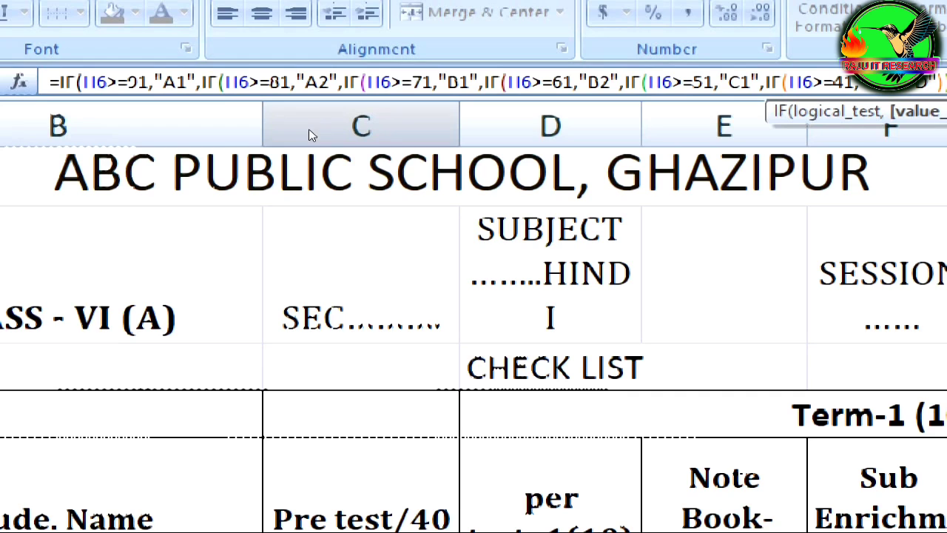
key("Right")
key("Right")
key("Right")
key("Right")
key("Right")
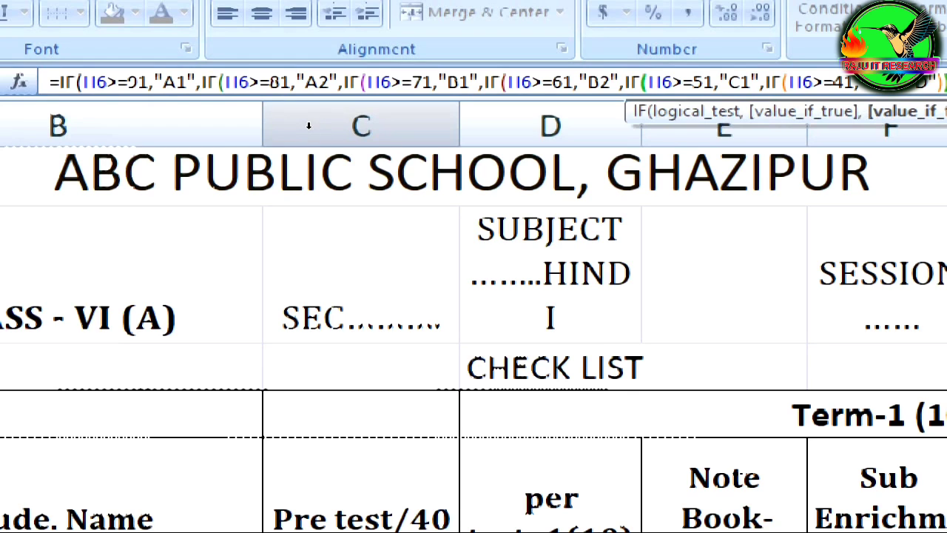
key("Right")
key("Left")
key("Left")
key("Left")
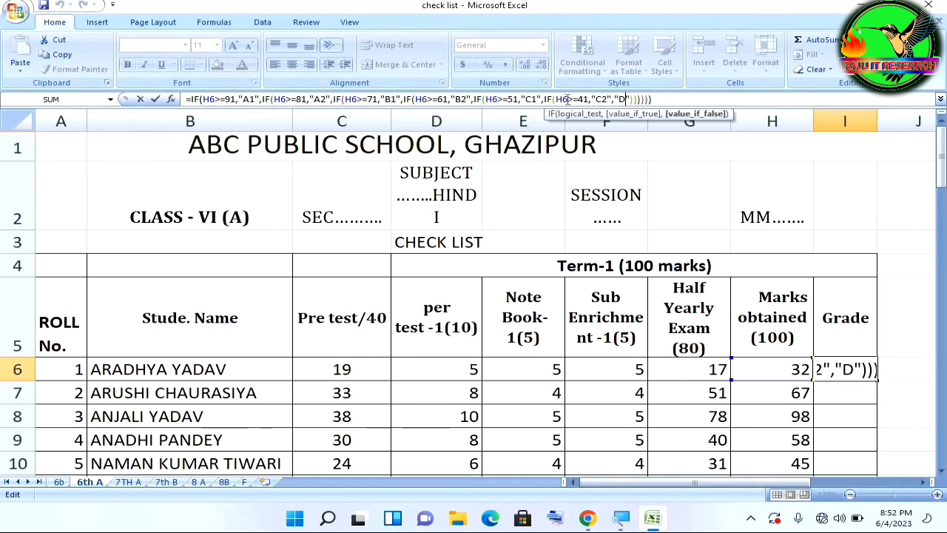
left_click_drag(578, 99, 590, 99)
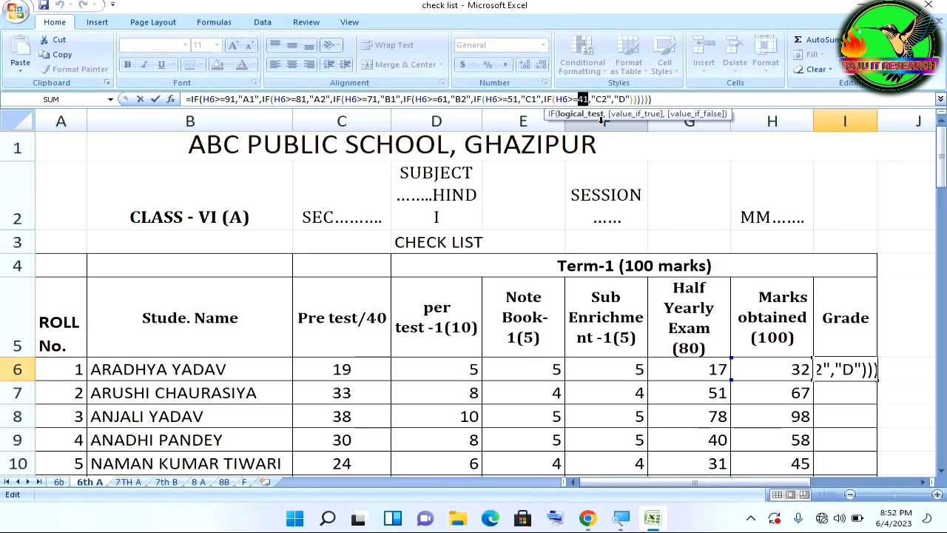
Step: Enter the completed Grade formula in I6 and fill it down the Grade column for all students
left_click(682, 96)
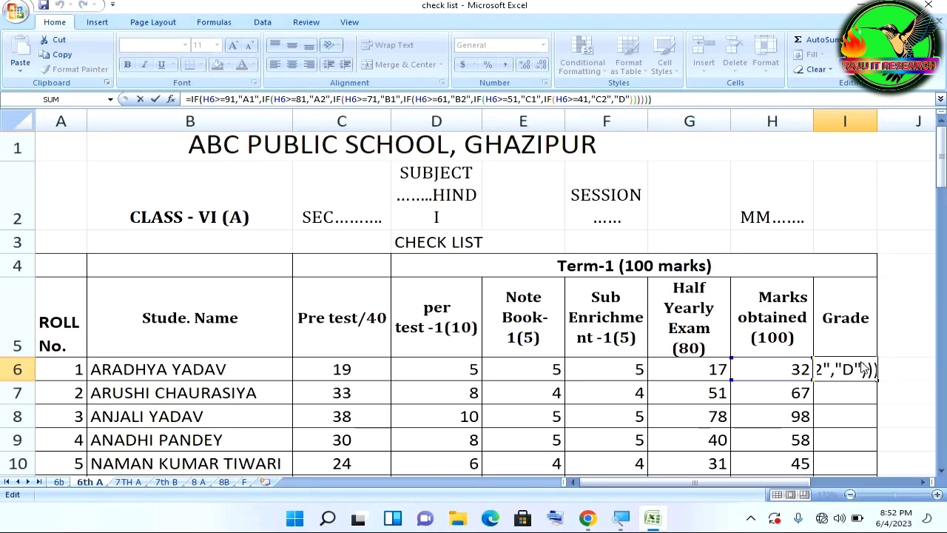
key("Return")
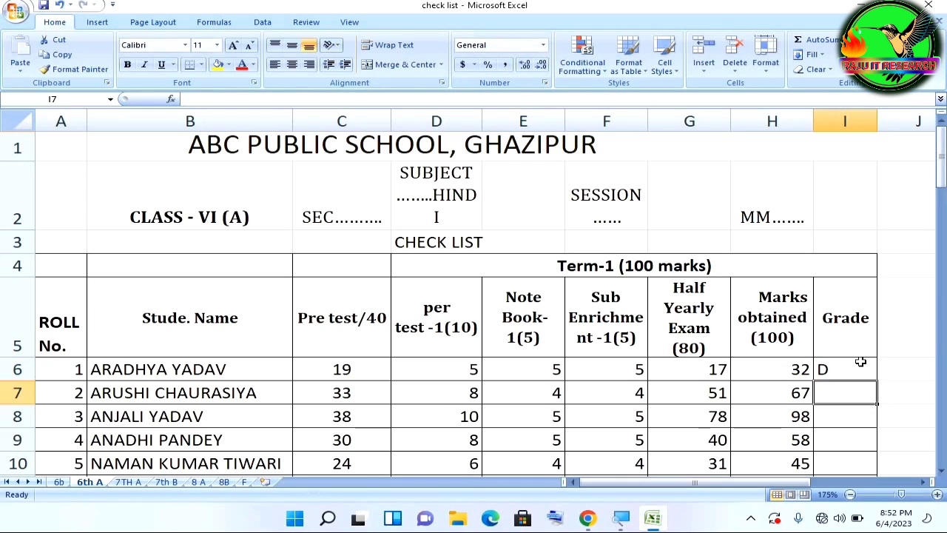
left_click(861, 362)
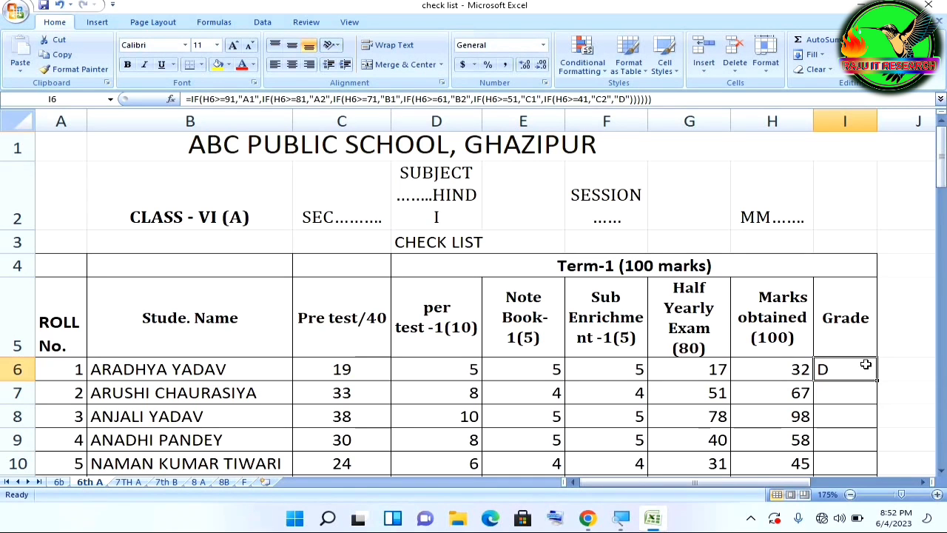
left_click_drag(878, 379, 863, 428)
scroll(844, 416, "up", 9)
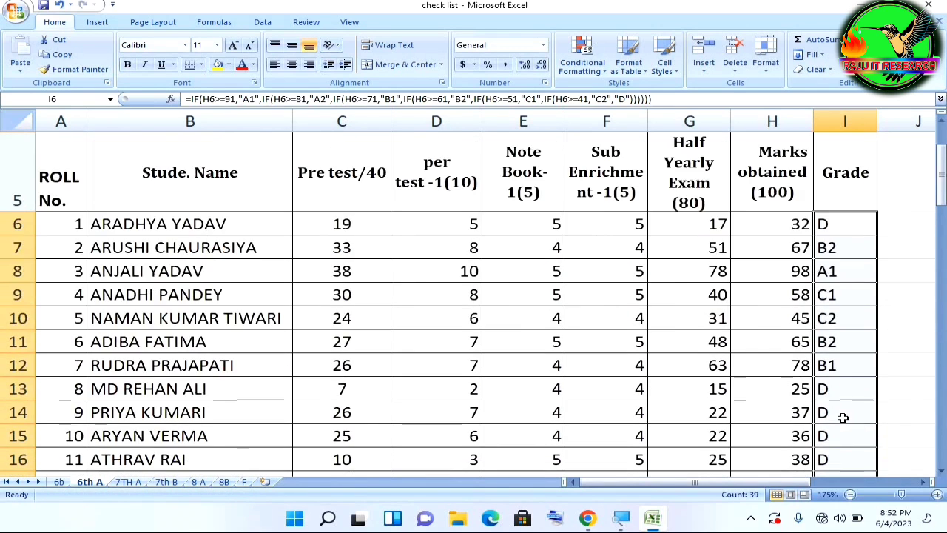
scroll(844, 416, "up", 2)
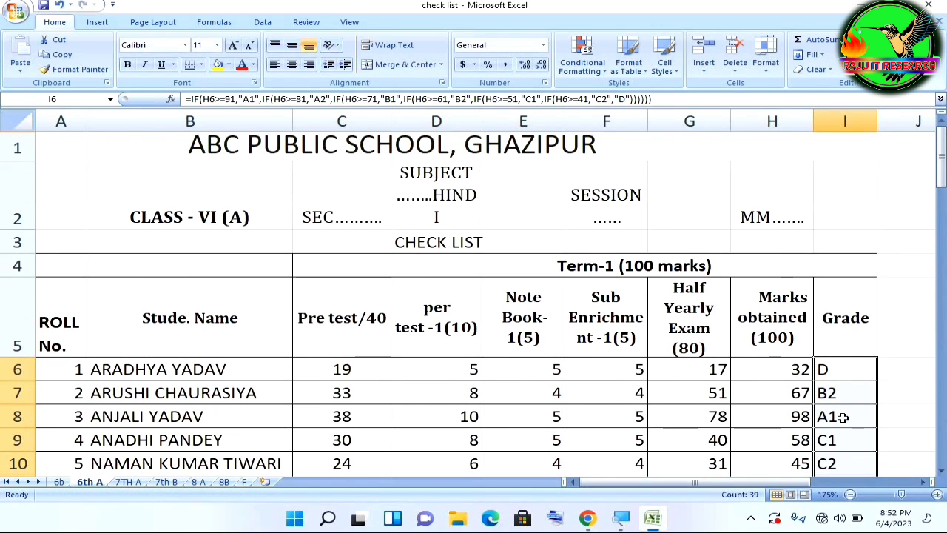
Step: Set the Pre test mark of roll number 1 to 40 and check that row's Marks obtained and Grade
left_click(666, 371)
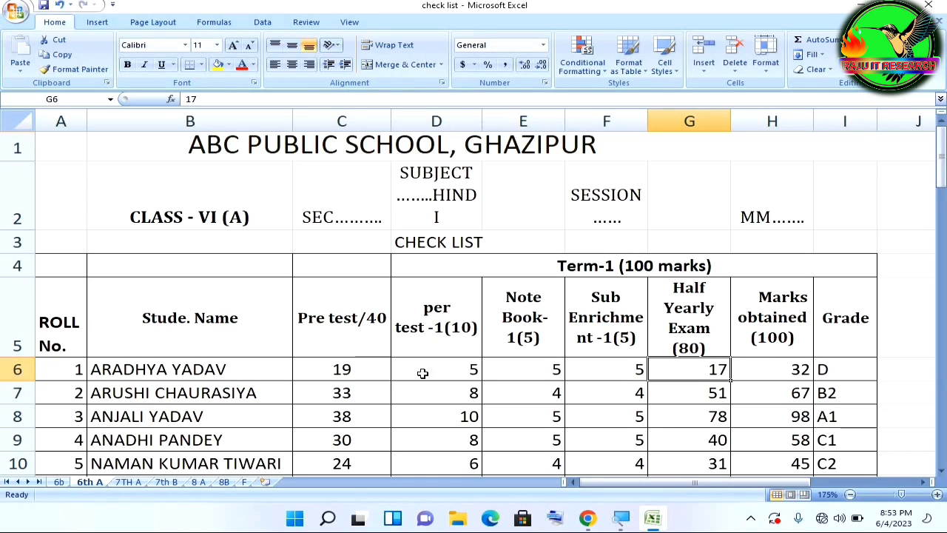
left_click(360, 369)
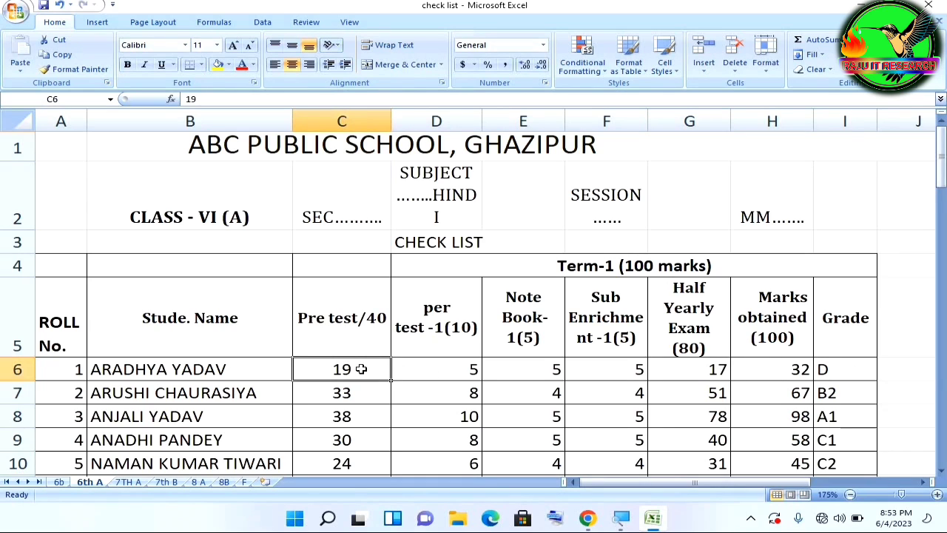
type("40")
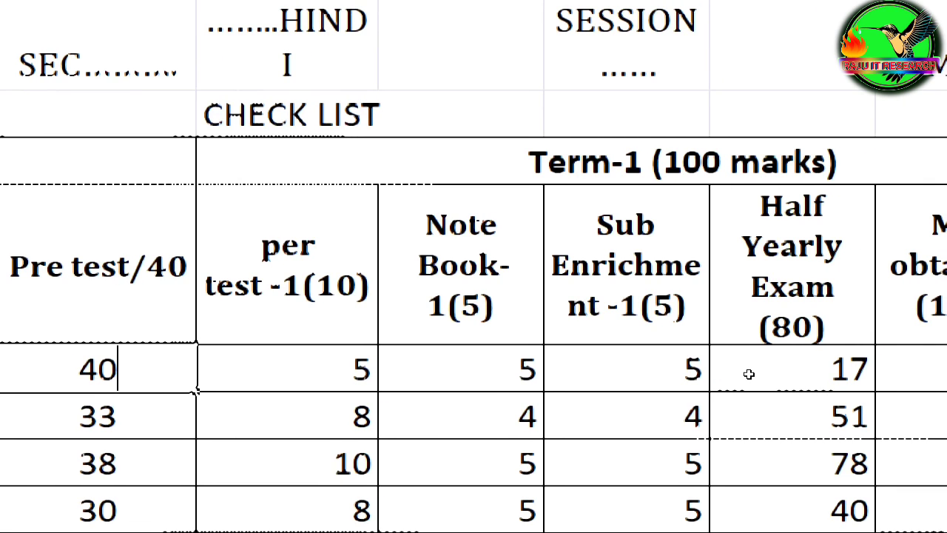
key("shift+F10")
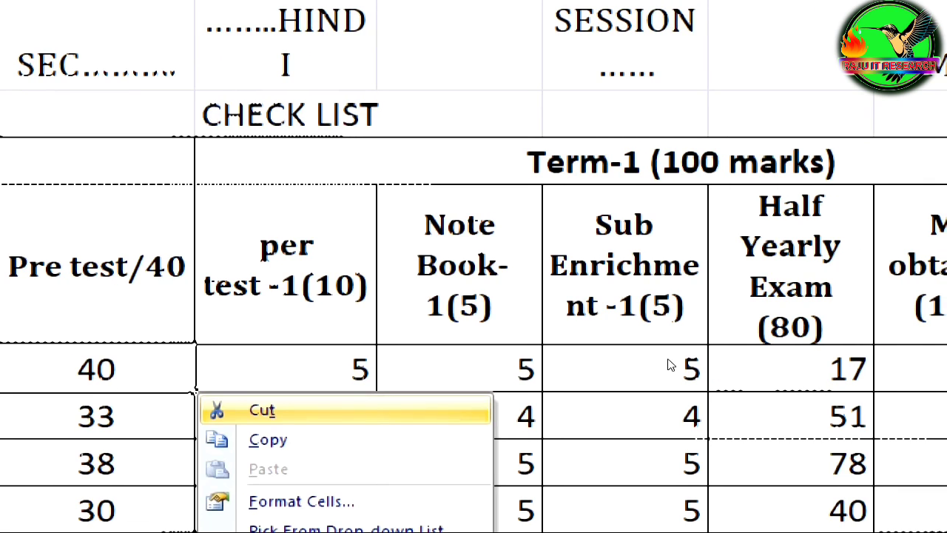
key("Escape")
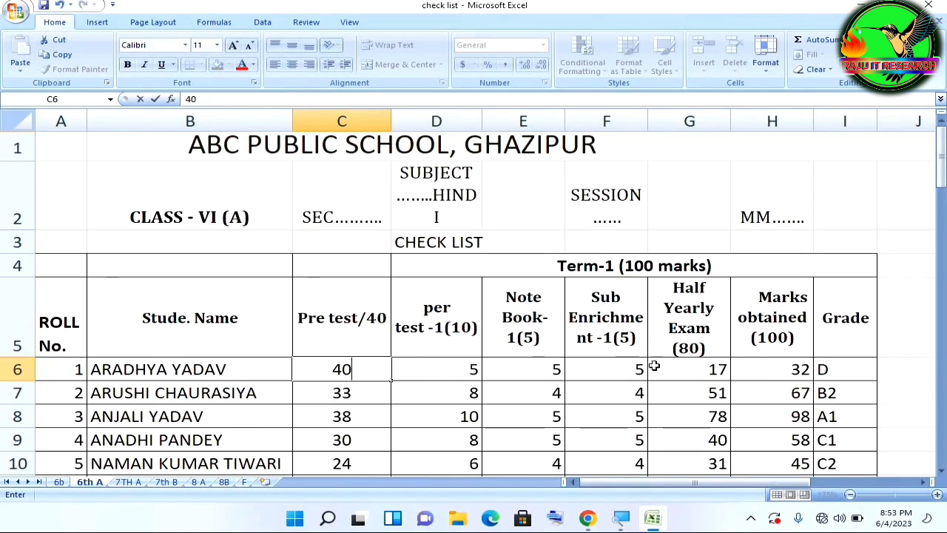
left_click(768, 371)
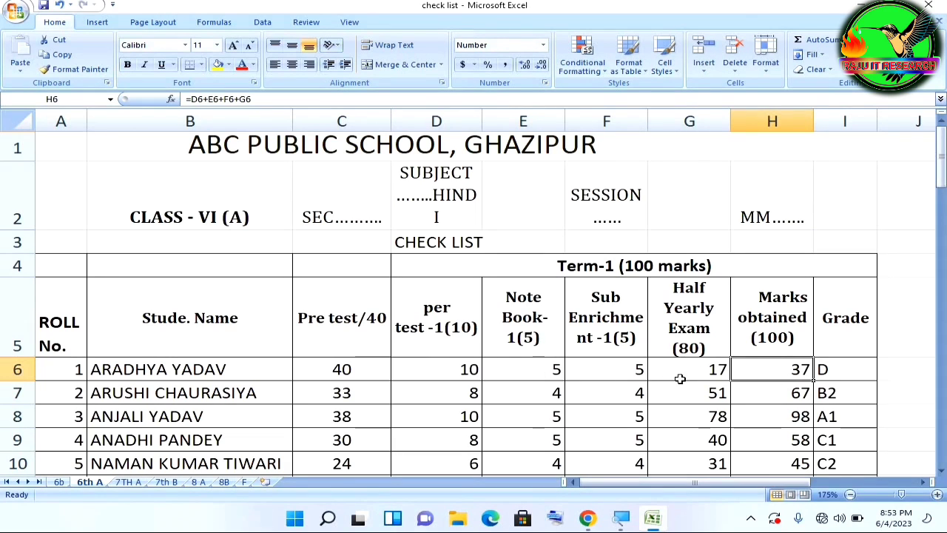
left_click(840, 369)
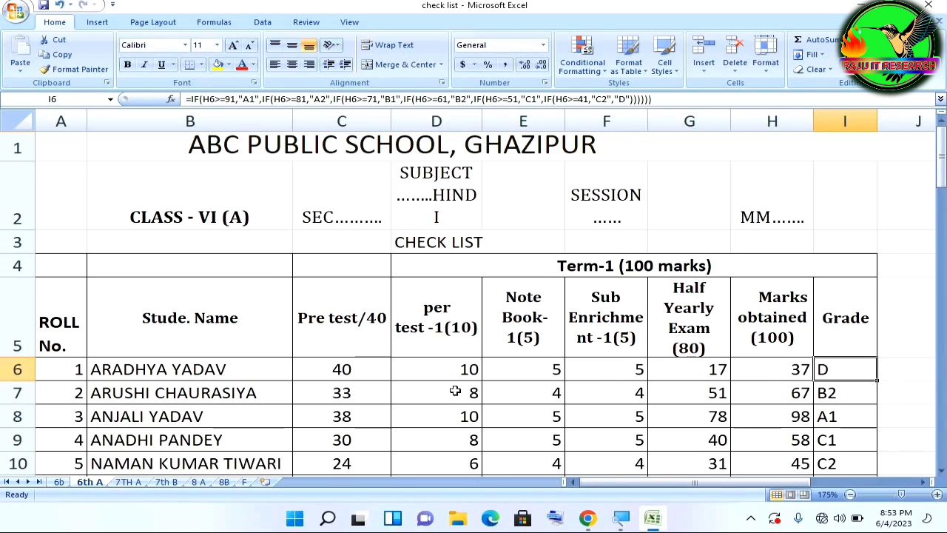
Step: Set the Half Yearly Exam mark of roll number 1 to 51 and check the recalculated total and grade
left_click(697, 369)
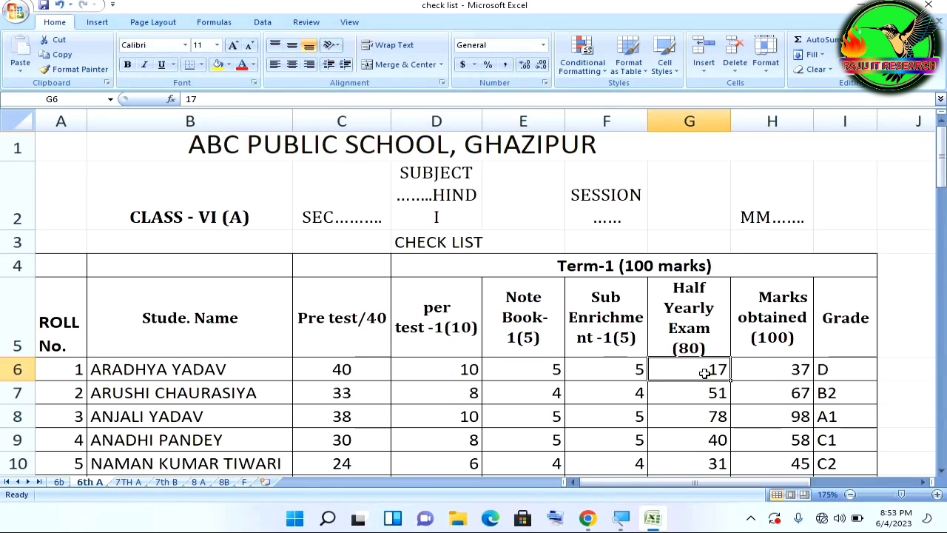
type("51")
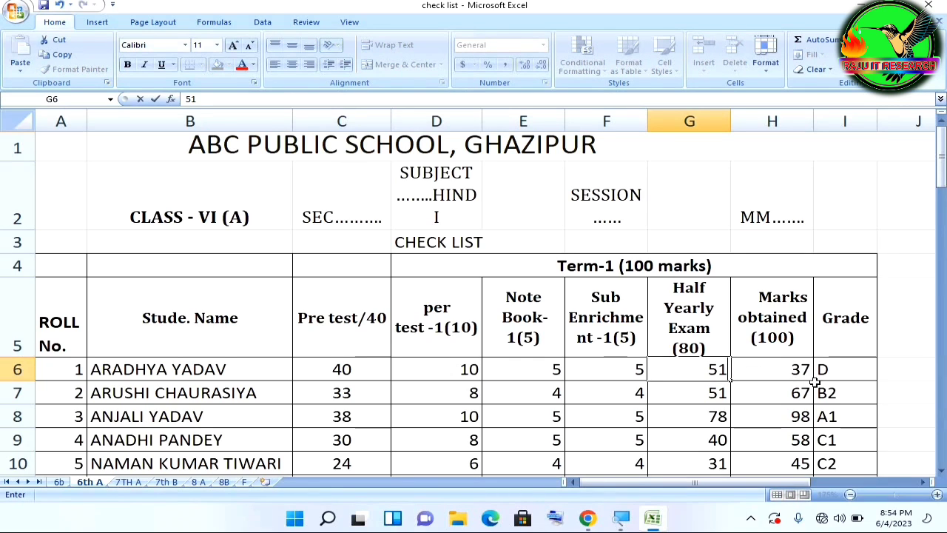
left_click(872, 387)
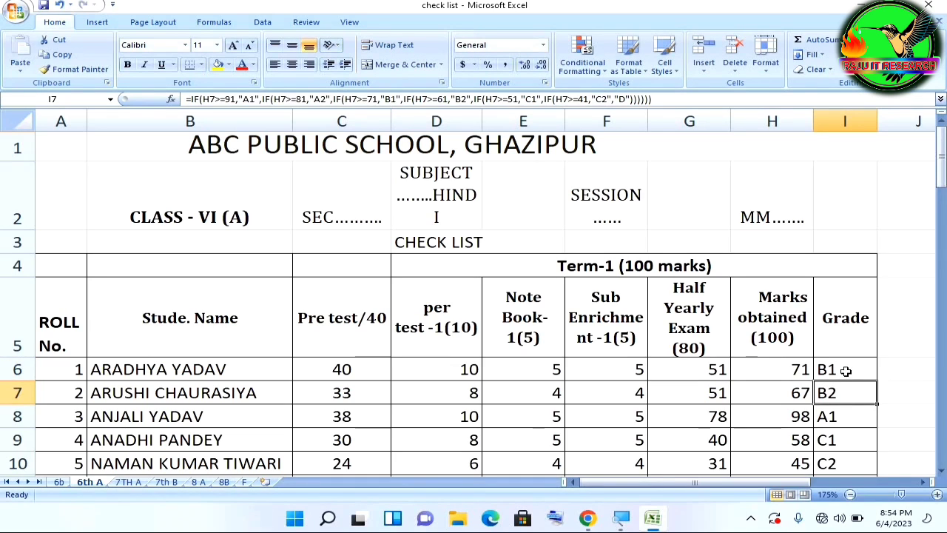
left_click(790, 374)
left_click(825, 372)
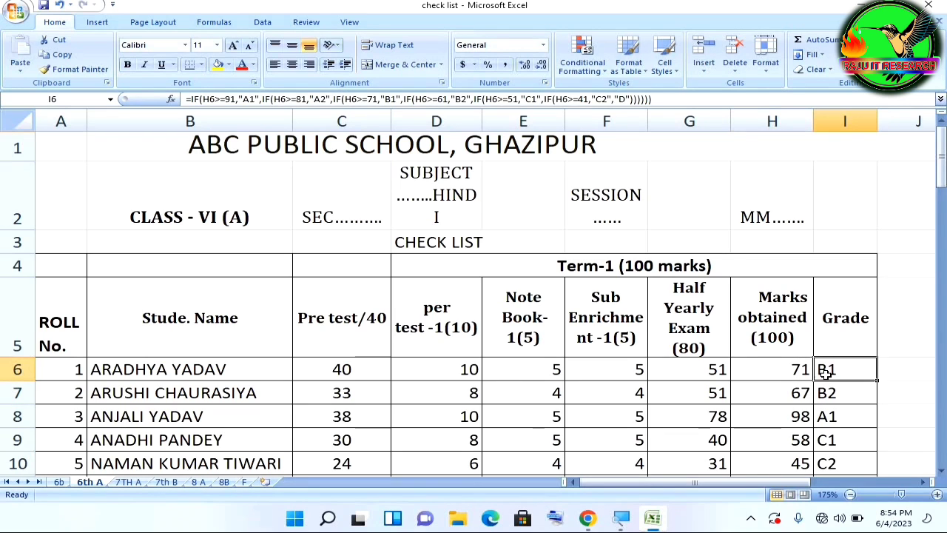
left_click(887, 375)
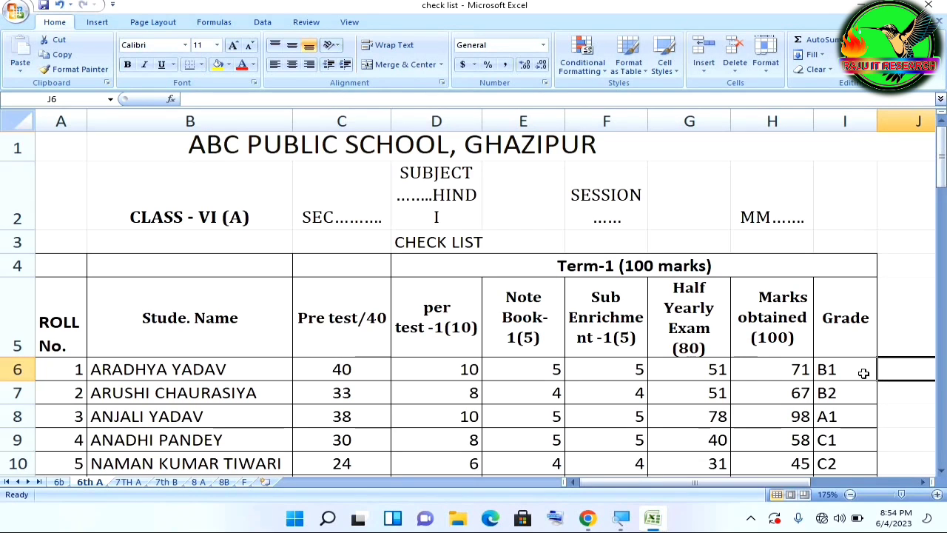
left_click(859, 373)
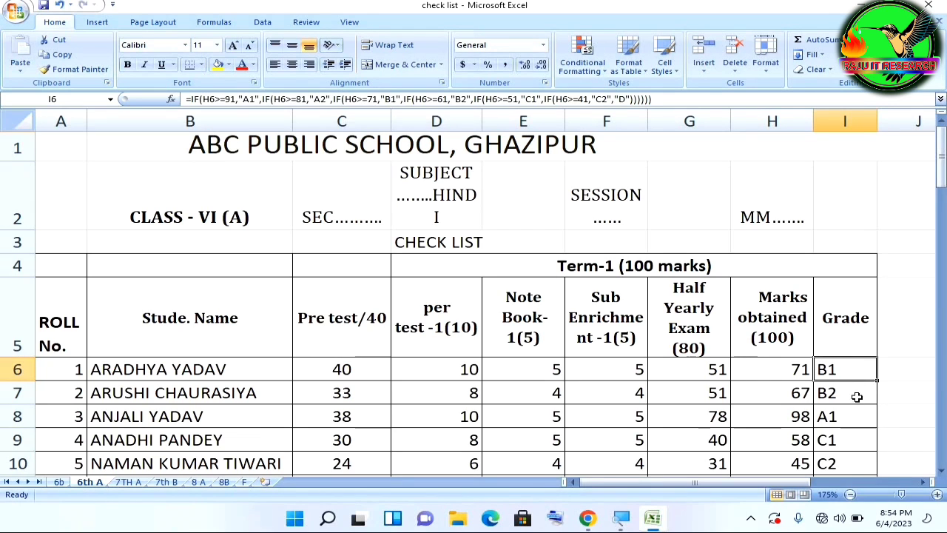
Step: Look over the grades of the whole class list and the subject and session fields in the sheet header
scroll(858, 403, "down", 1)
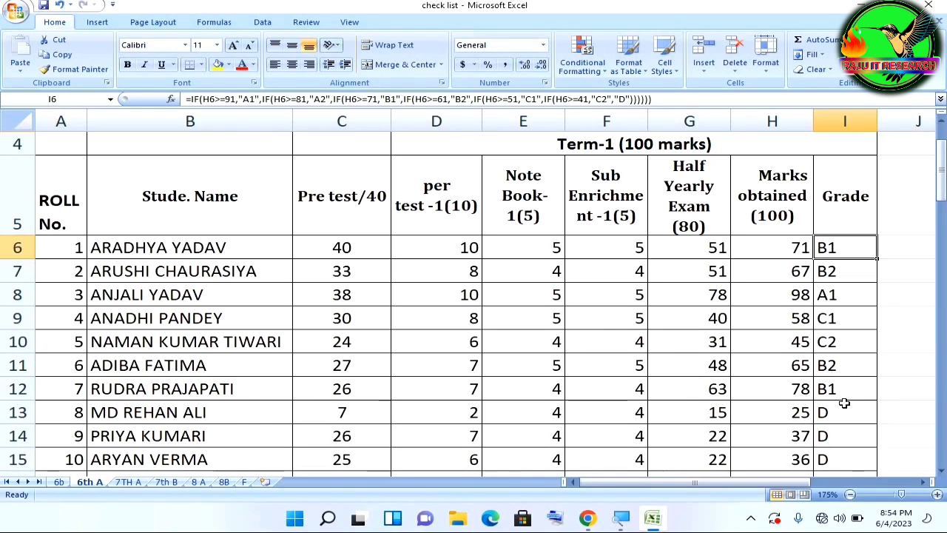
scroll(848, 409, "down", 1, "ctrl")
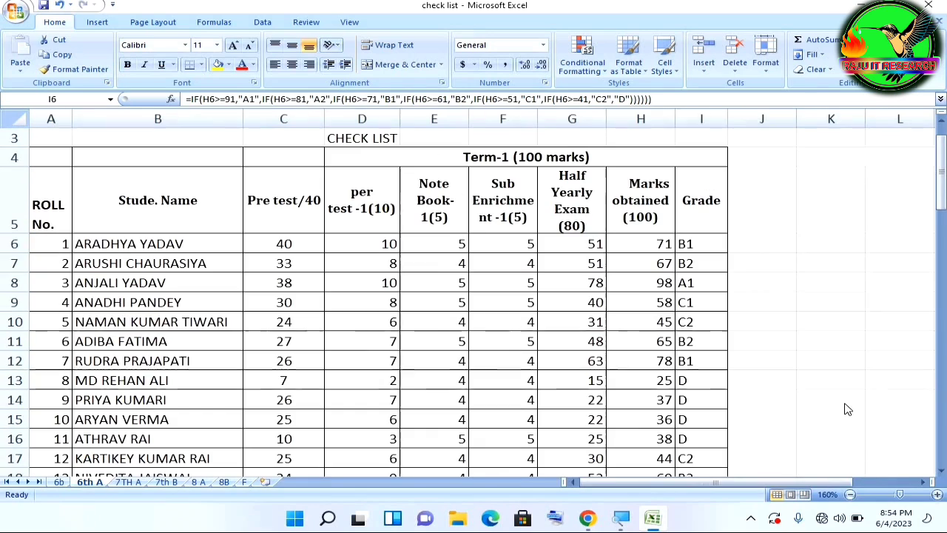
left_click(437, 314)
scroll(437, 337, "down", 10)
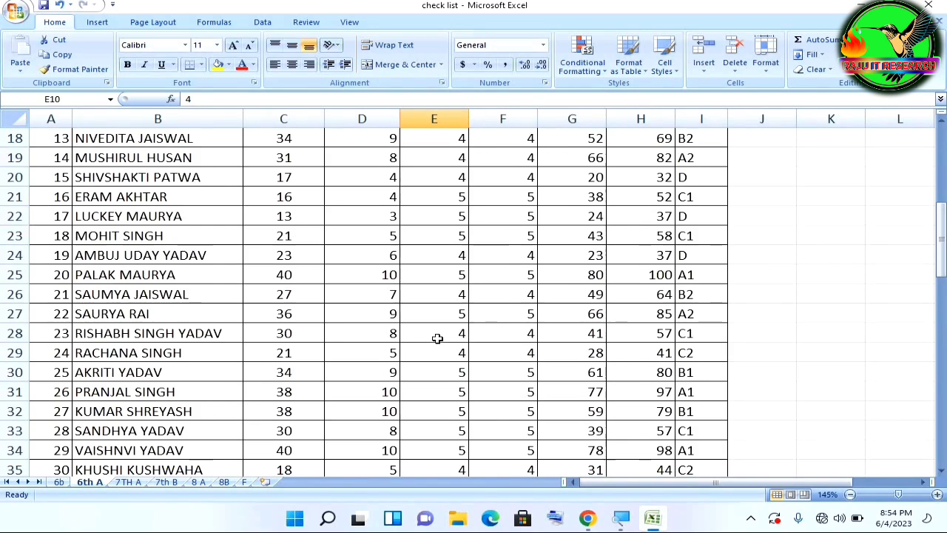
scroll(437, 338, "up", 11)
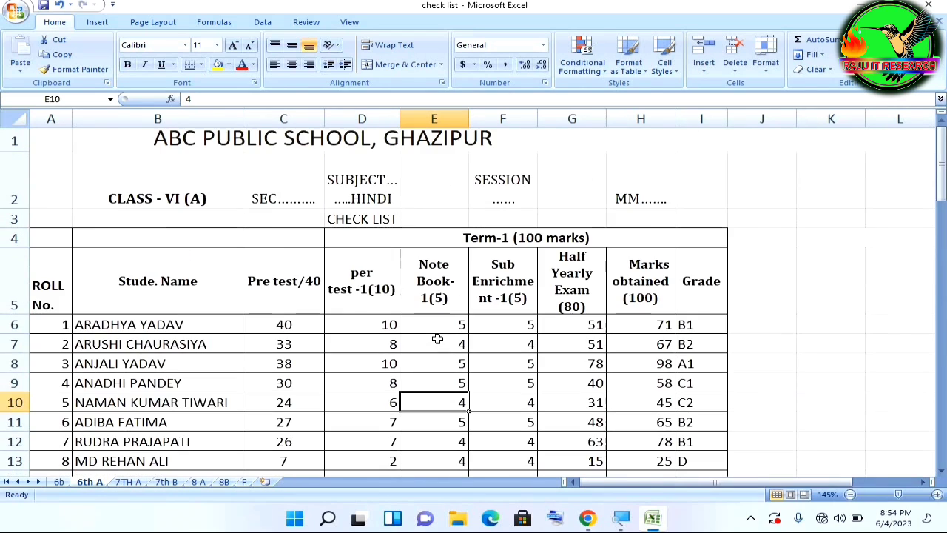
left_click(340, 187)
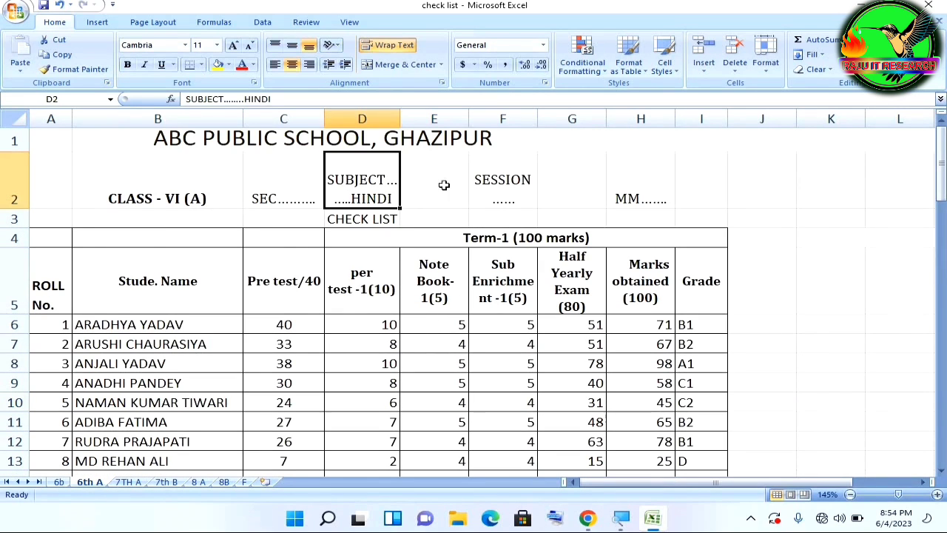
left_click(521, 179)
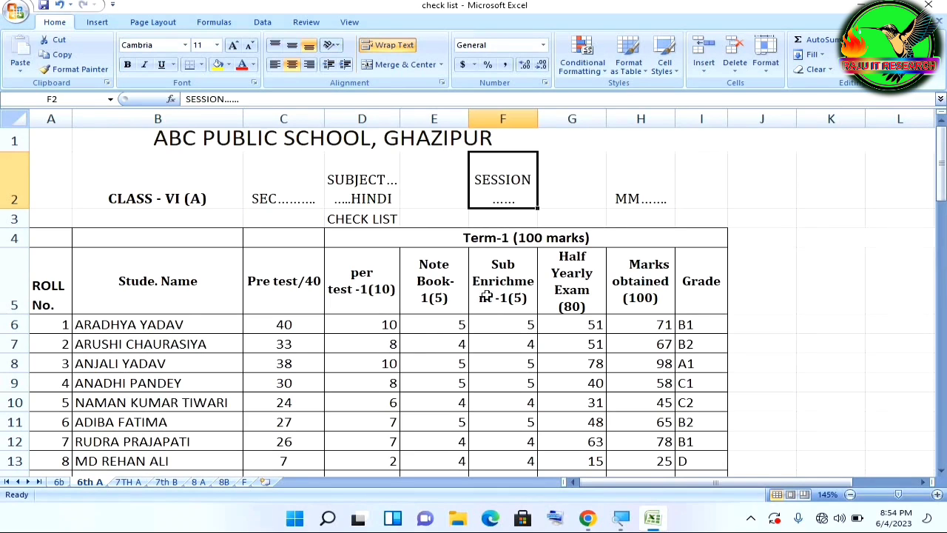
Step: Review the mark cells and formulas of roll number 1 from Pre test through Grade, and the CHECK LIST heading
left_click(362, 329)
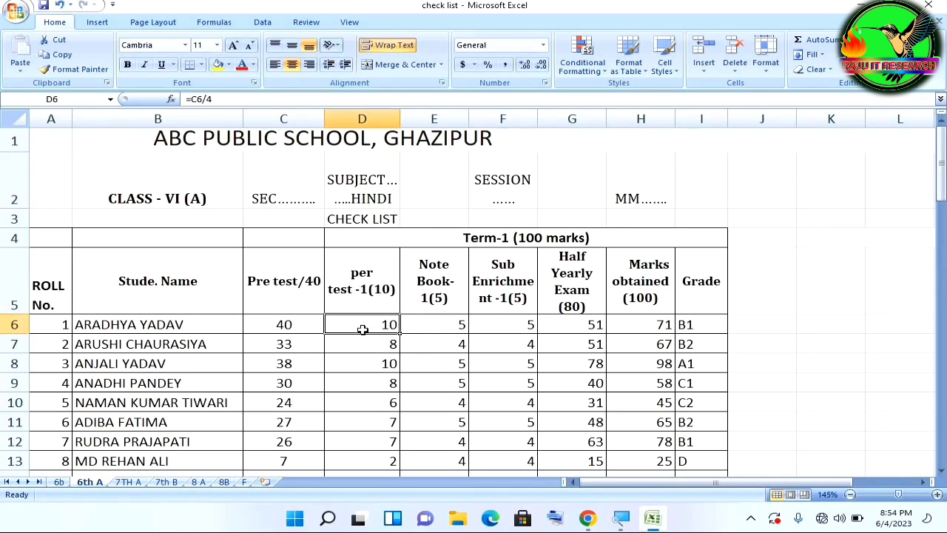
left_click(311, 326)
left_click(448, 324)
left_click(498, 324)
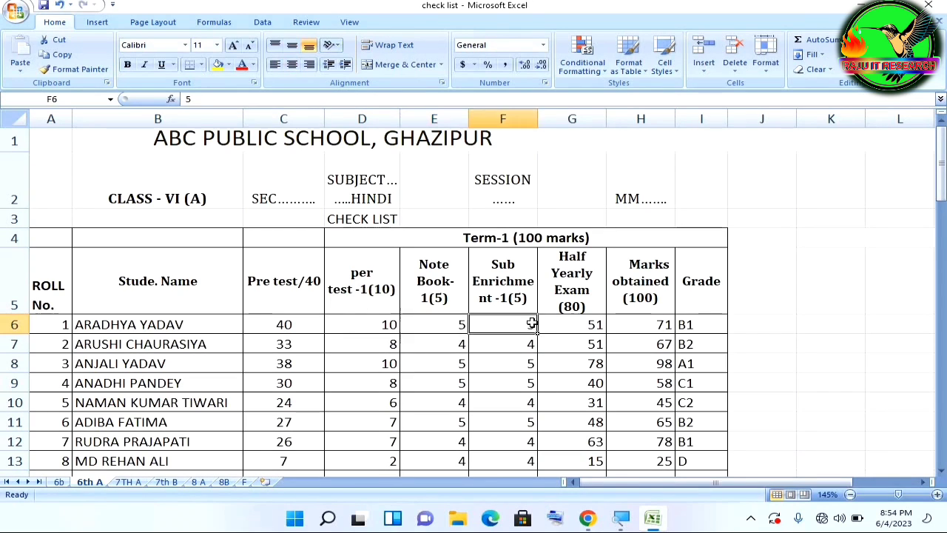
left_click(570, 324)
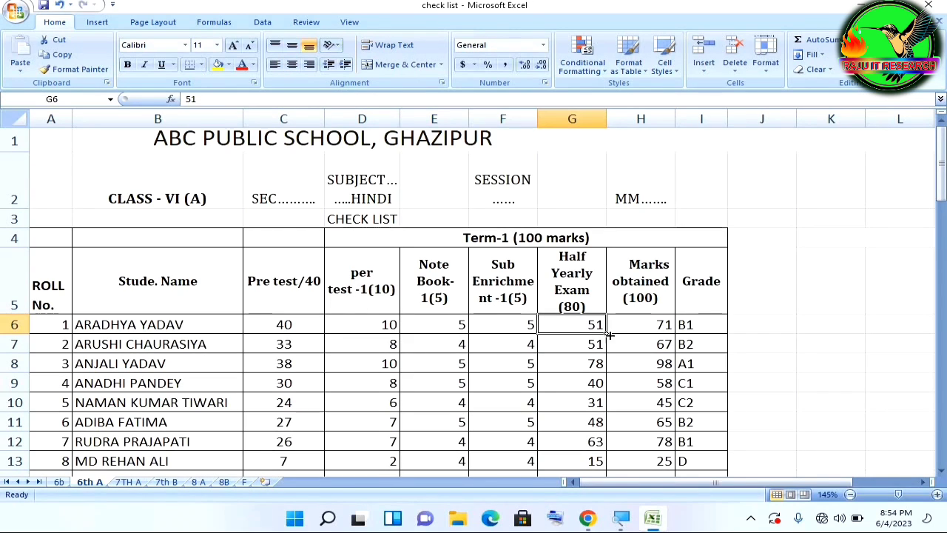
left_click(657, 324)
left_click(701, 324)
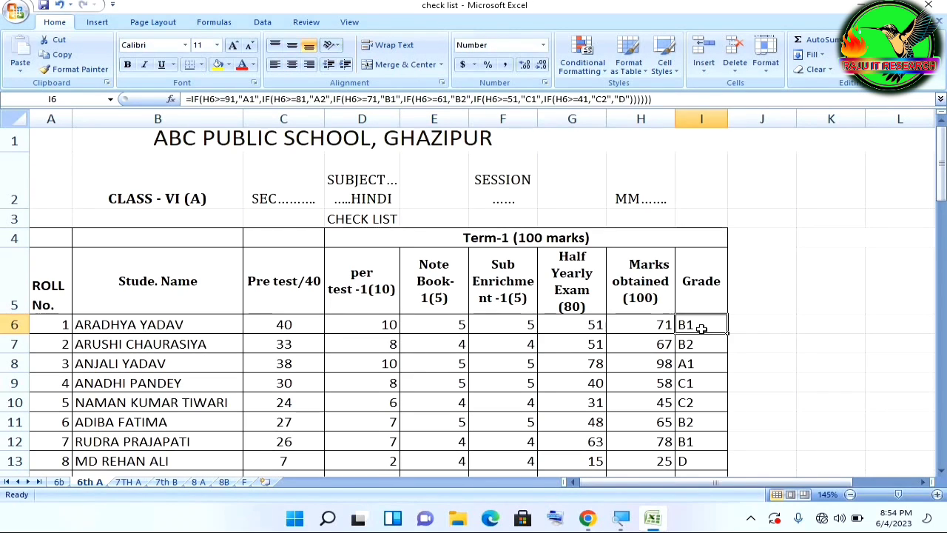
left_click(742, 323)
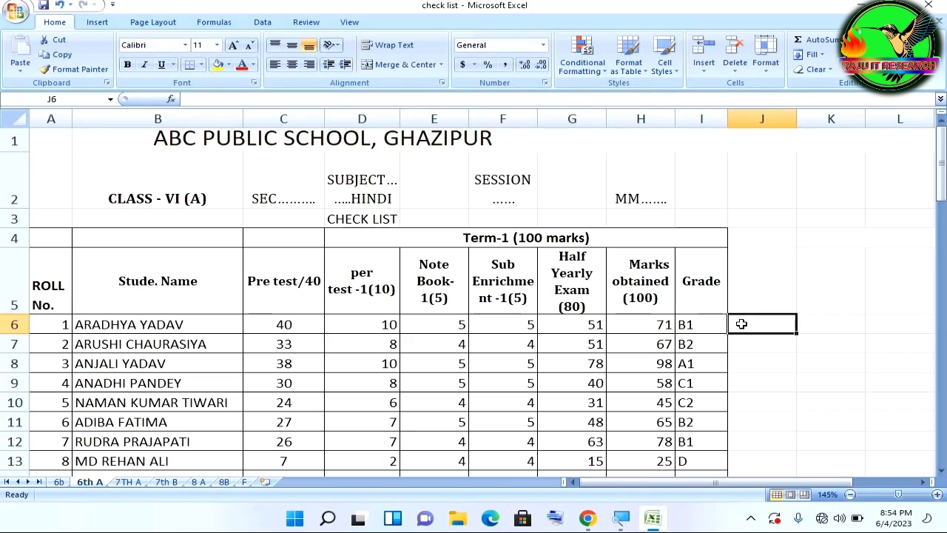
left_click(685, 325)
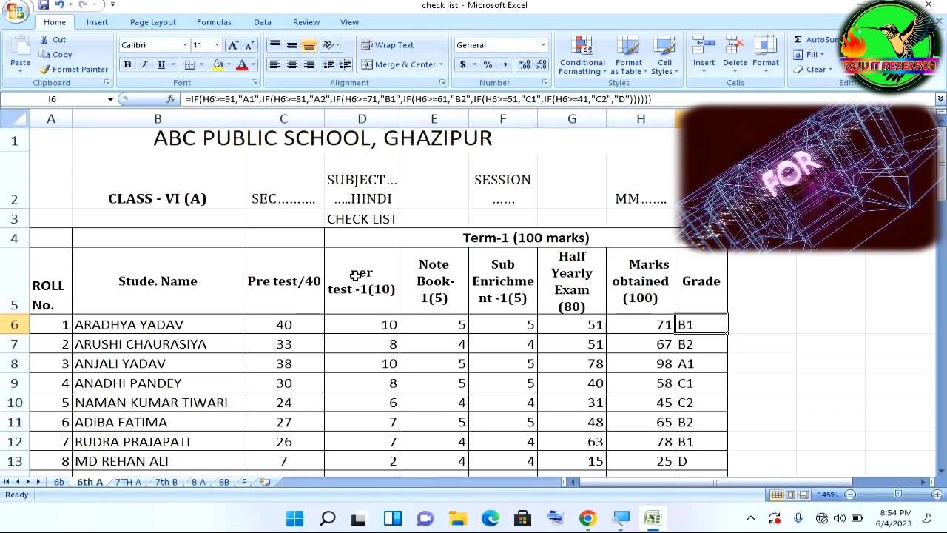
left_click(370, 218)
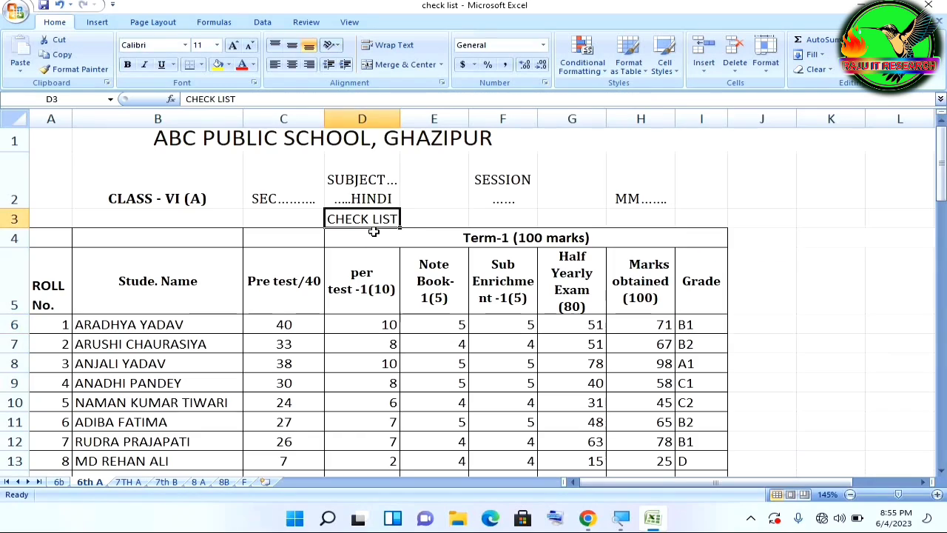